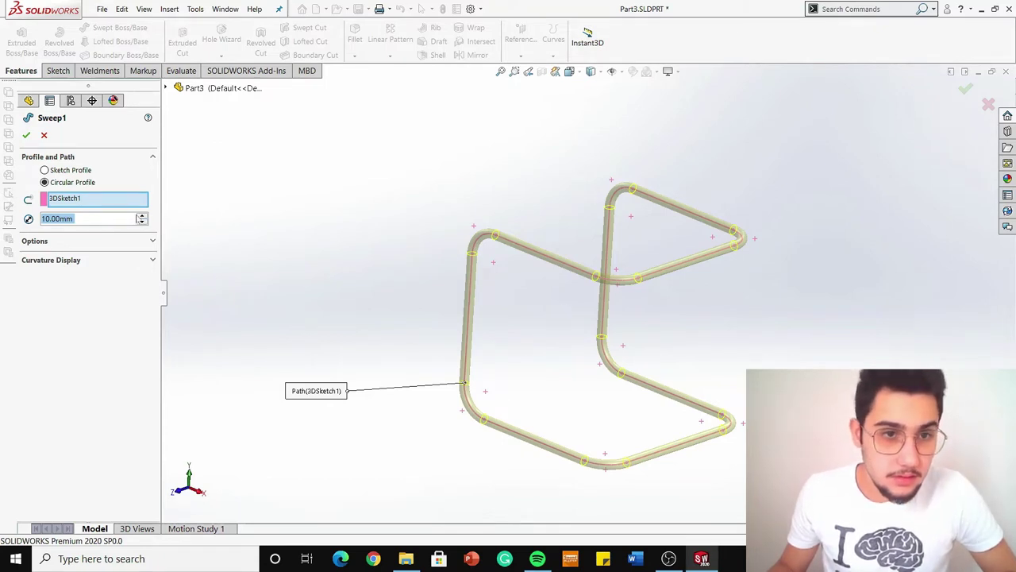
Sweep a 10 mm diameter circular profile along the 3D sketch path, and close the part without saving.
{"action": "scroll", "coordinate": [122, 220], "scroll_direction": "up", "scroll_amount": 1}
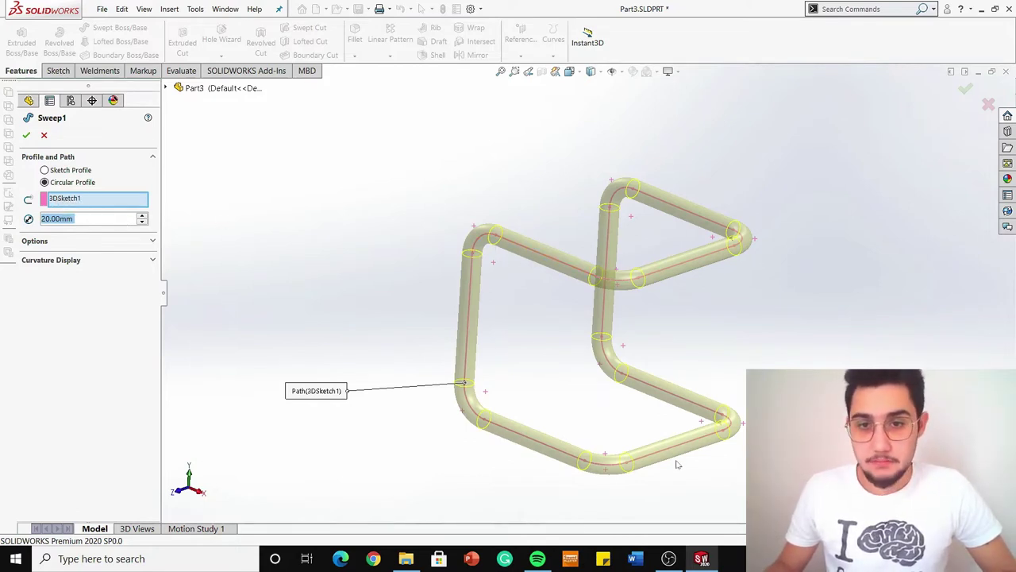
{"action": "left_click", "coordinate": [142, 222]}
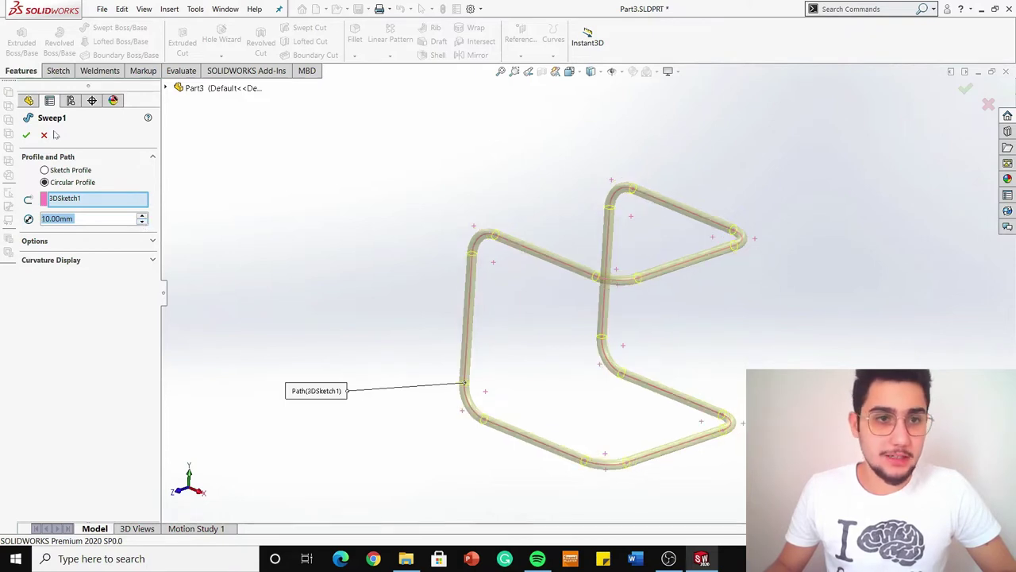
{"action": "left_click", "coordinate": [27, 135]}
{"action": "middle_click_drag", "start_coordinate": [715, 239], "coordinate": [596, 244]}
{"action": "middle_click_drag", "start_coordinate": [606, 373], "coordinate": [673, 379]}
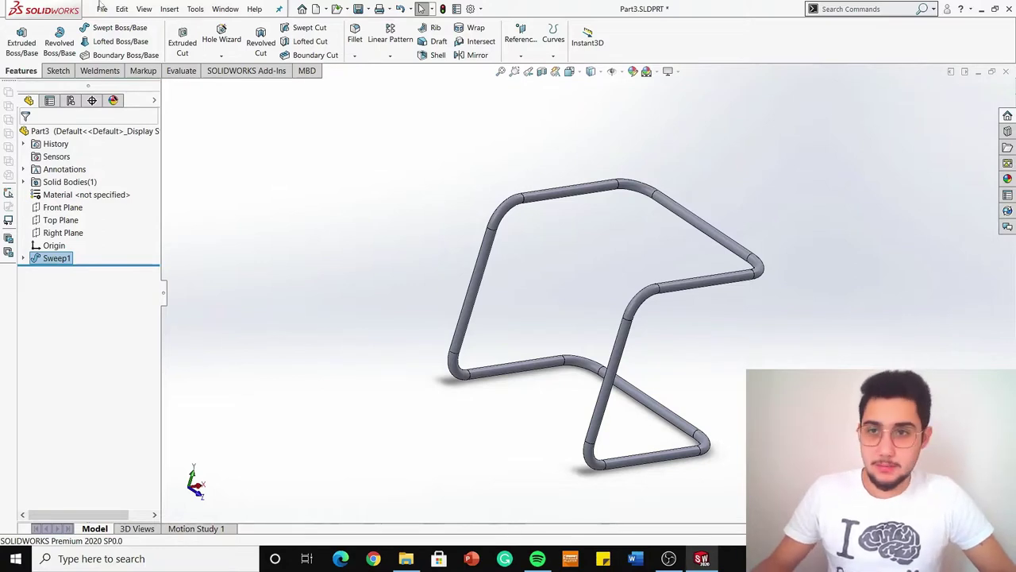
{"action": "left_click", "coordinate": [1006, 72]}
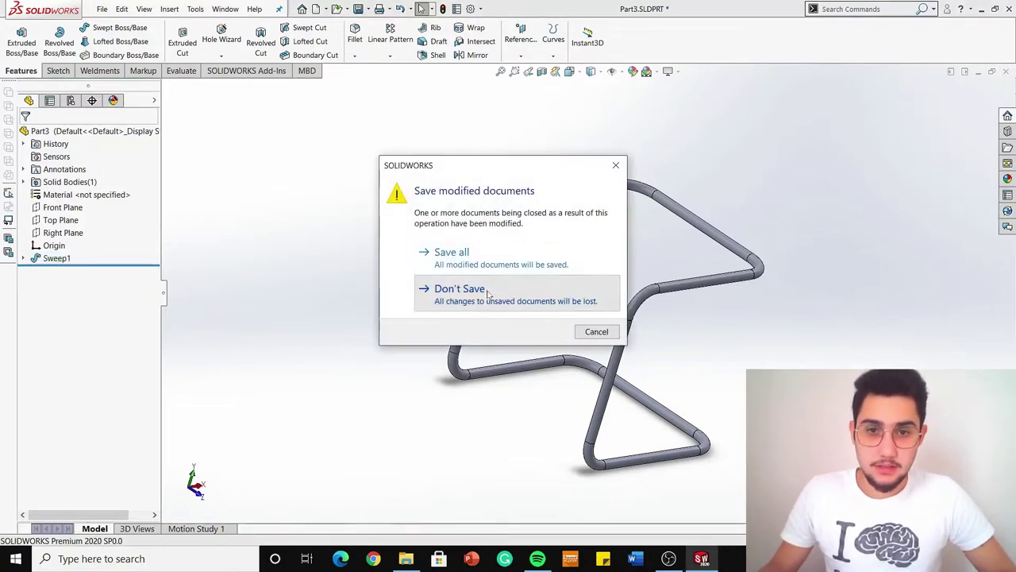
{"action": "left_click", "coordinate": [487, 294]}
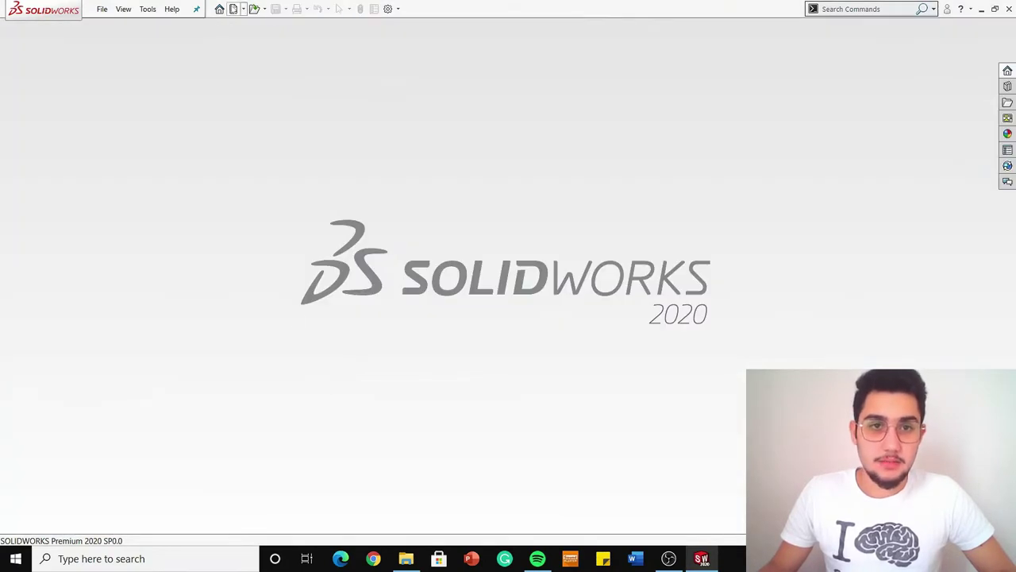
Create a new part document and start a 3D sketch in it.
{"action": "key", "text": "ctrl+n"}
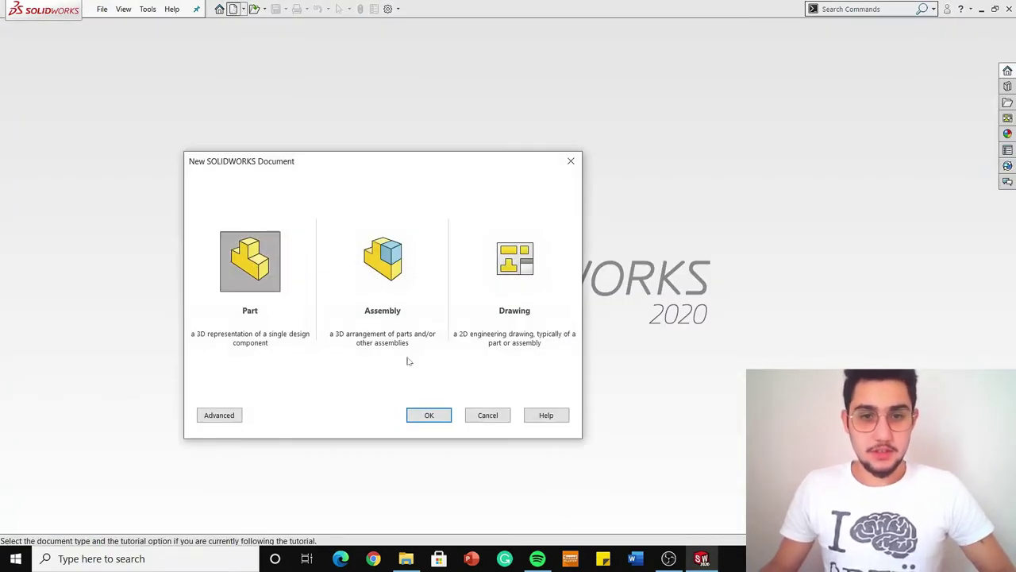
{"action": "left_click", "coordinate": [427, 415]}
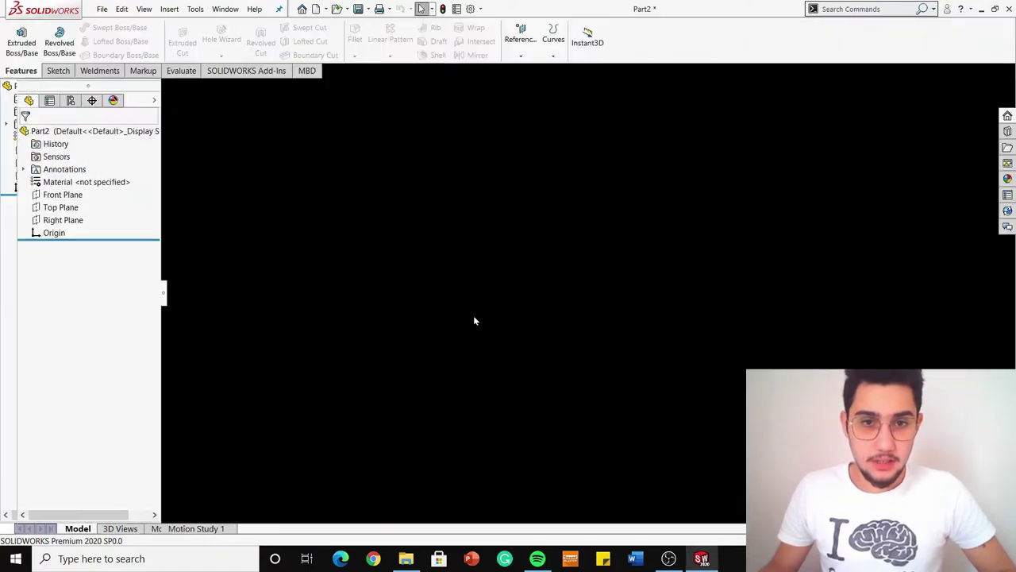
{"action": "left_click", "coordinate": [99, 70]}
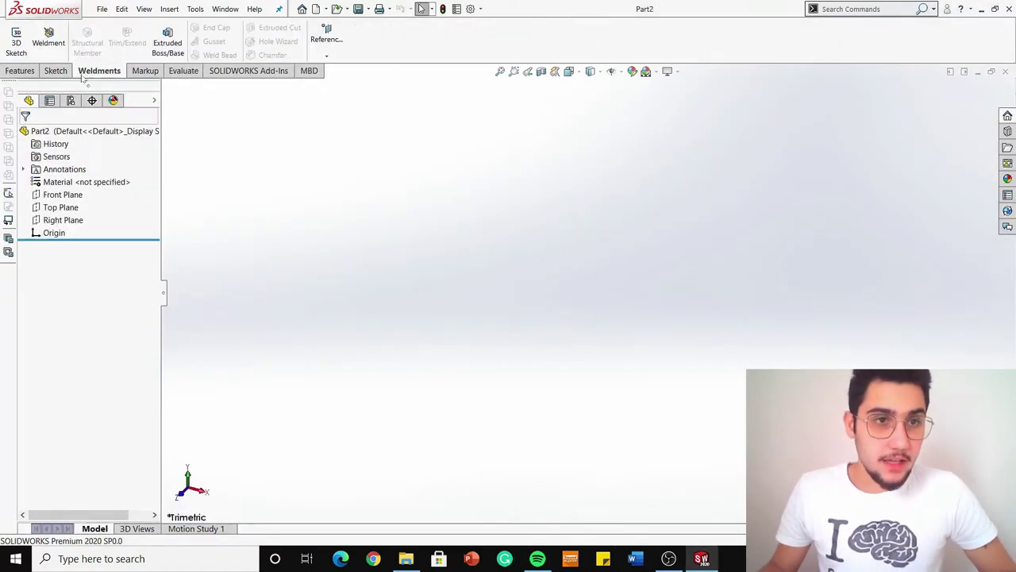
{"action": "left_click", "coordinate": [16, 44]}
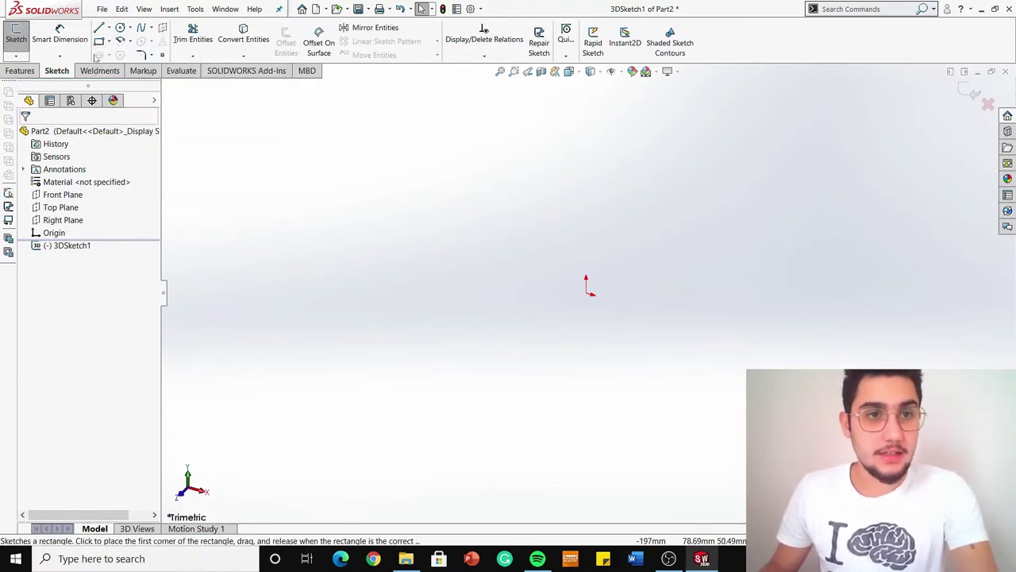
{"action": "left_click", "coordinate": [99, 70]}
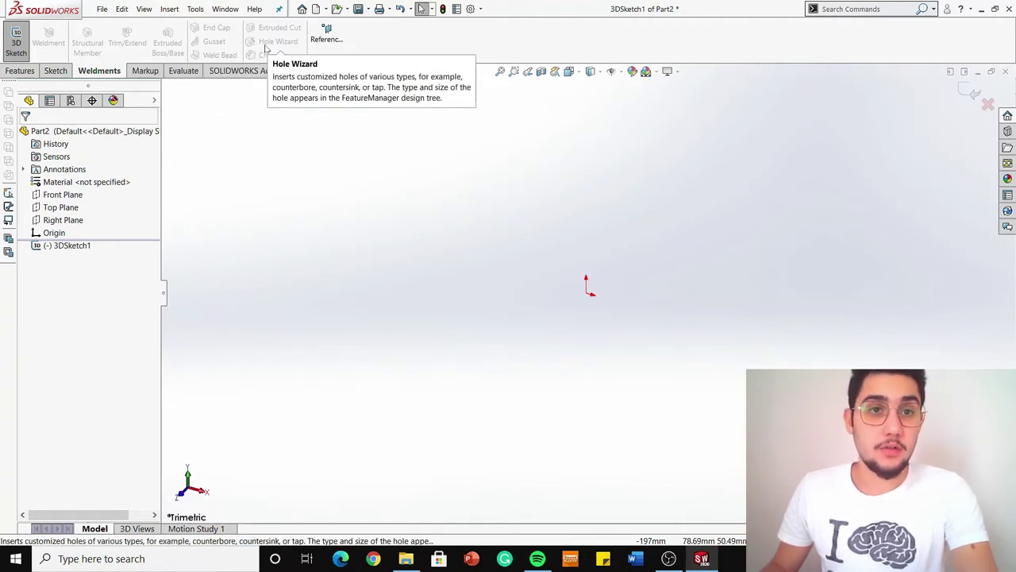
{"action": "left_click", "coordinate": [22, 70]}
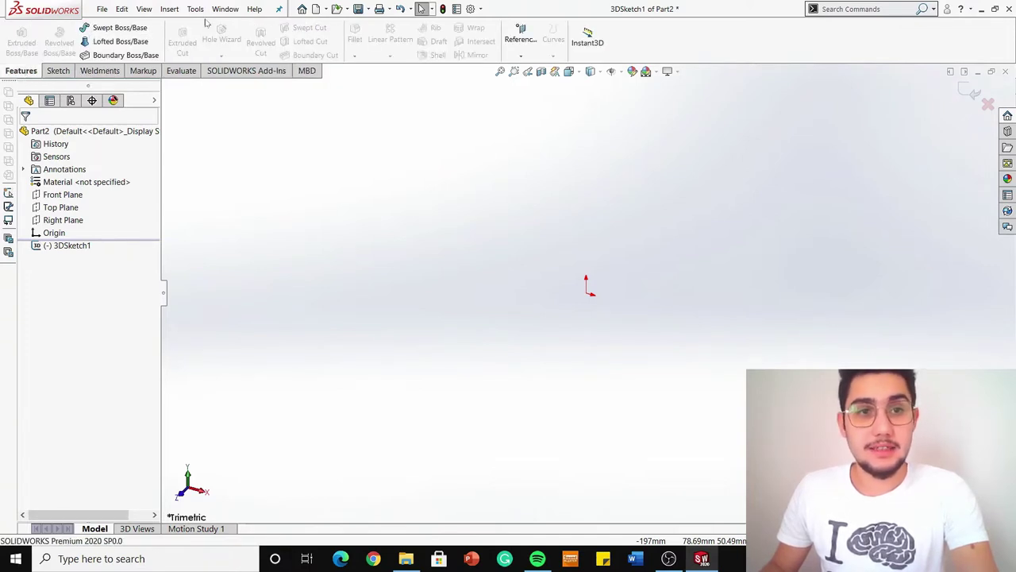
{"action": "left_click", "coordinate": [101, 71]}
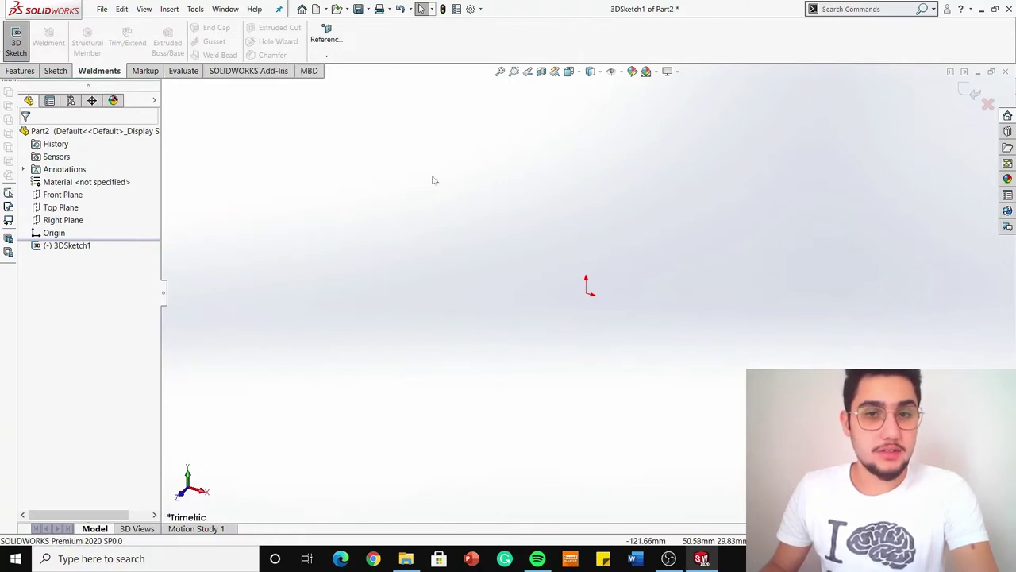
{"action": "left_click", "coordinate": [62, 71]}
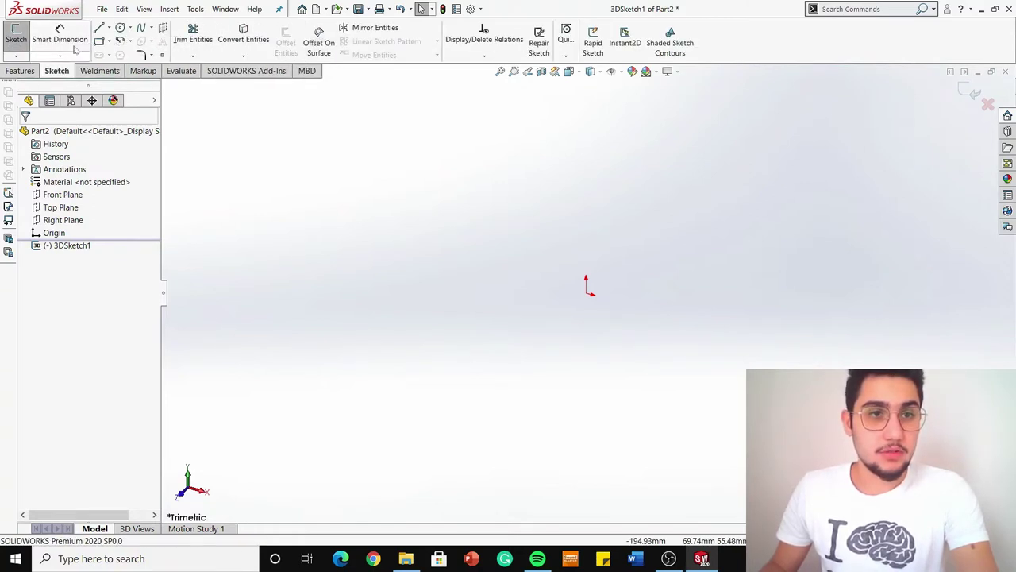
Sketch a center rectangle with midpoint construction lines on the ZX plane, centered at the origin, about 226 by 235 mm.
{"action": "left_click", "coordinate": [99, 41]}
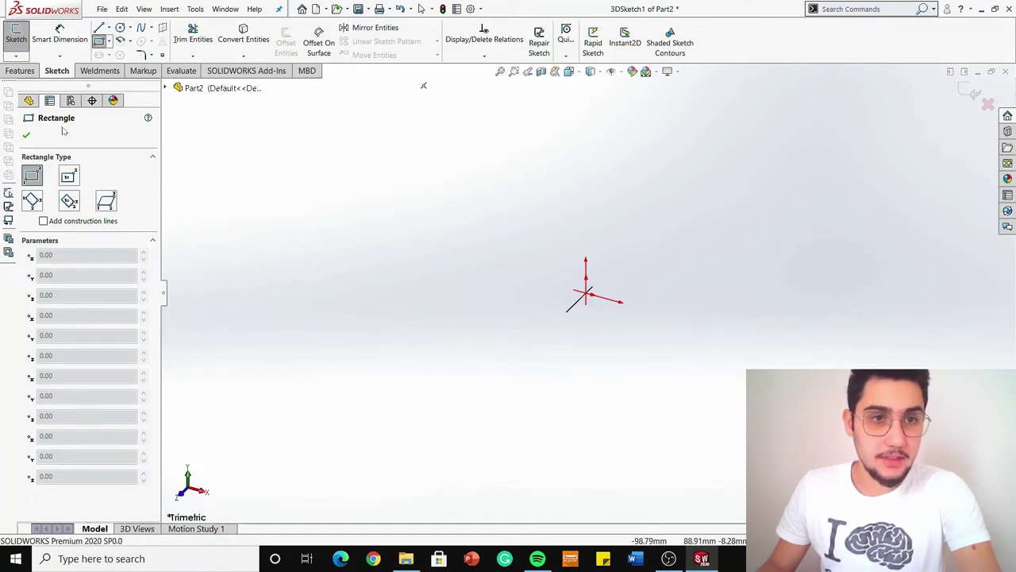
{"action": "left_click", "coordinate": [68, 178]}
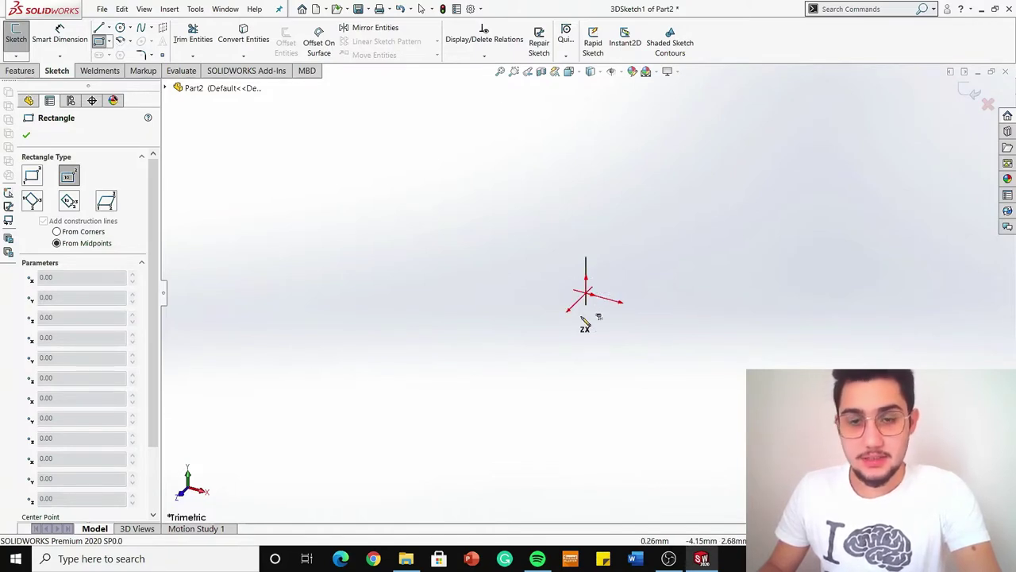
{"action": "left_click", "coordinate": [586, 296]}
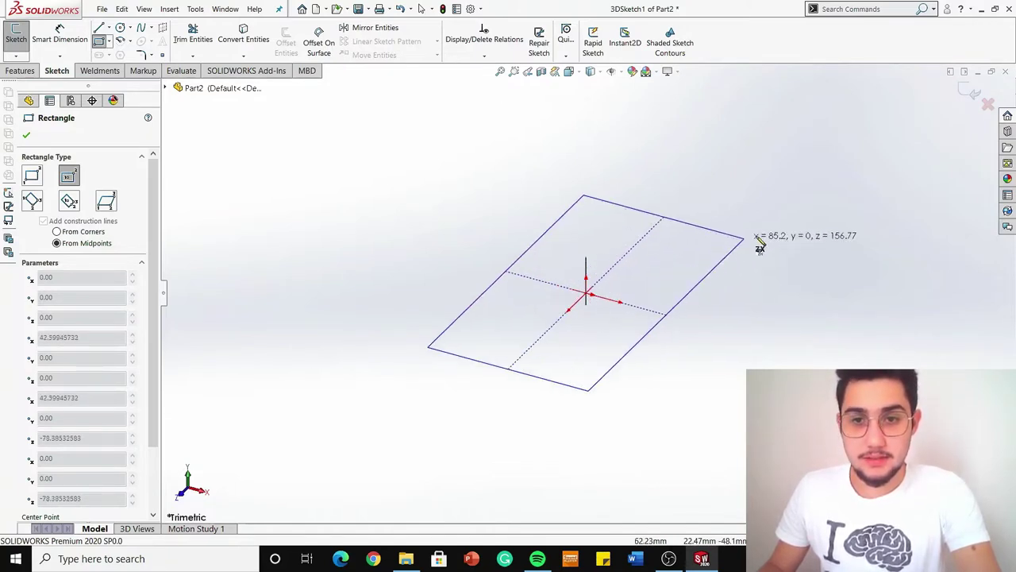
{"action": "left_click", "coordinate": [917, 237]}
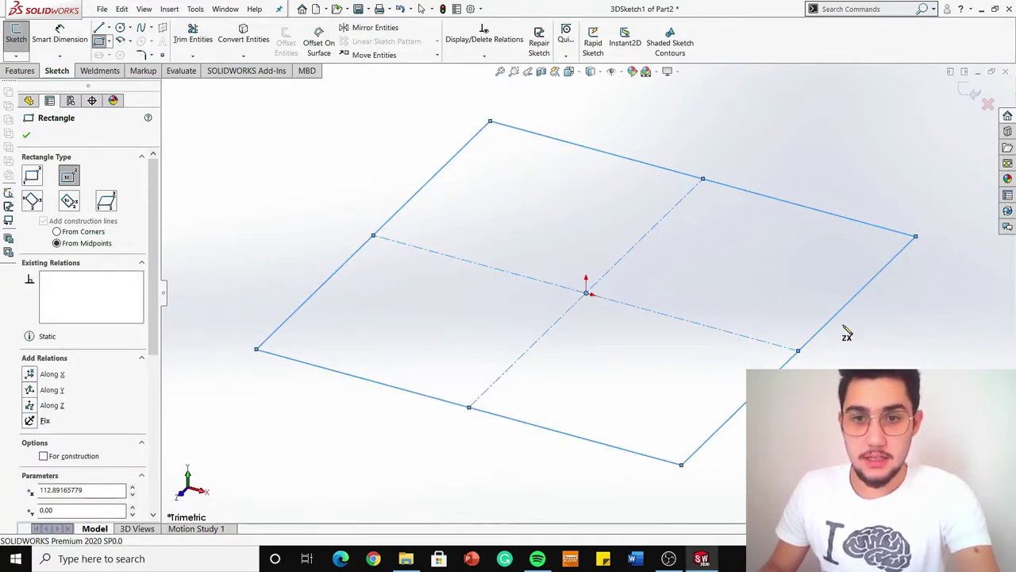
{"action": "key", "text": "Escape"}
Add Midpoint and Coincident relations between the construction-line endpoints and the rectangle's rear and right-hand edges.
{"action": "middle_click_drag", "start_coordinate": [701, 386], "coordinate": [694, 365]}
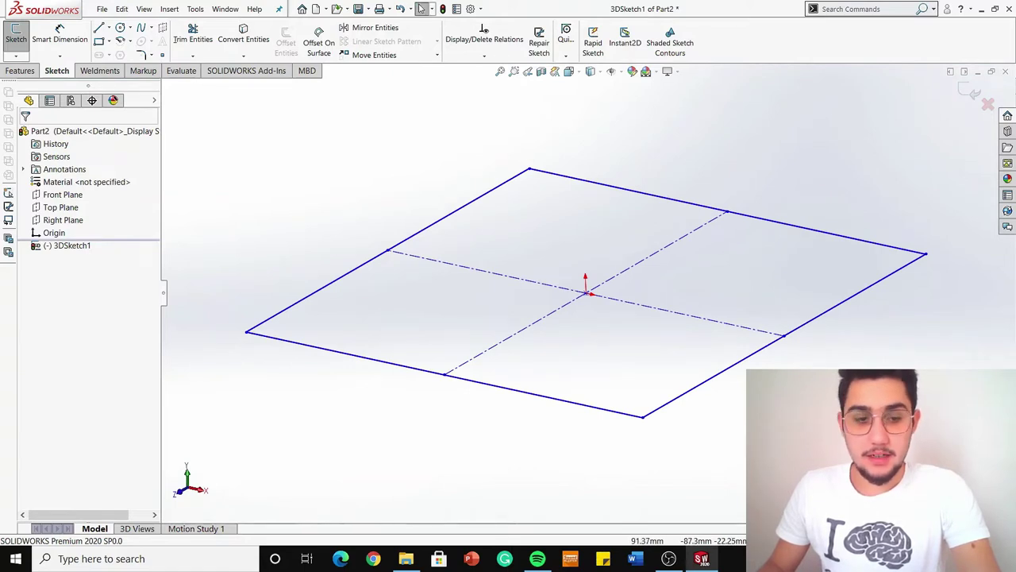
{"action": "left_click", "coordinate": [729, 214]}
{"action": "left_click", "coordinate": [740, 220], "text": "ctrl"}
{"action": "left_click", "coordinate": [56, 322]}
{"action": "left_click", "coordinate": [554, 329]}
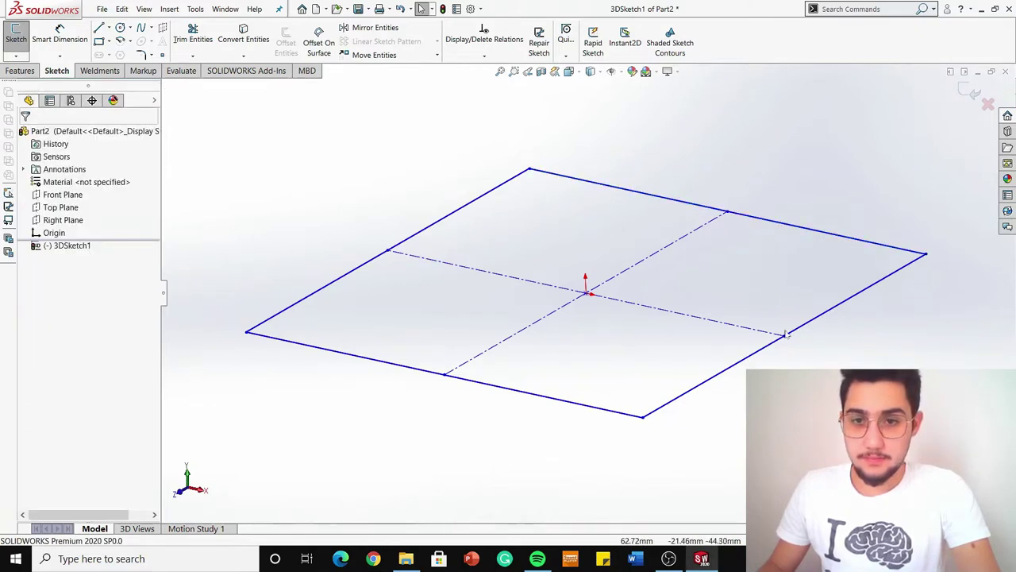
{"action": "left_click", "coordinate": [786, 336]}
{"action": "left_click", "coordinate": [800, 334], "text": "ctrl"}
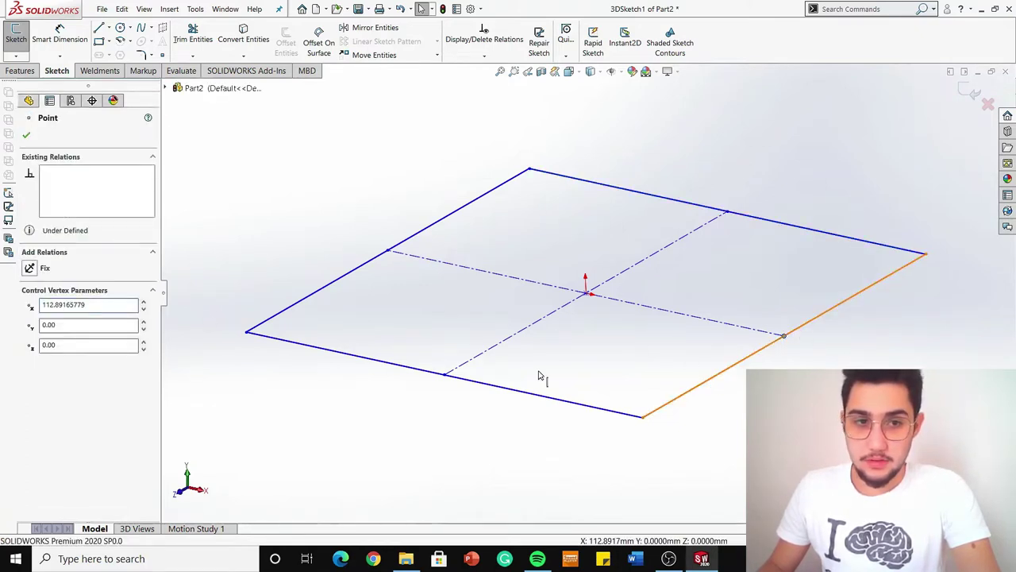
{"action": "left_click", "coordinate": [55, 321]}
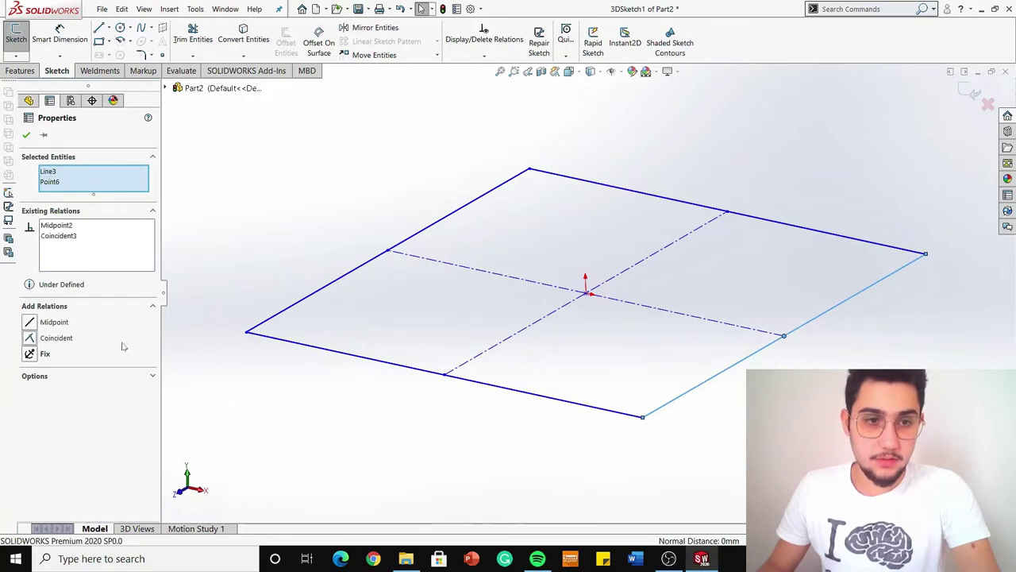
{"action": "left_click", "coordinate": [371, 394]}
Add Midpoint and Coincident relations between the construction-line endpoints and the rectangle's front and left-hand edges.
{"action": "left_click", "coordinate": [444, 374]}
{"action": "left_click", "coordinate": [456, 378], "text": "ctrl"}
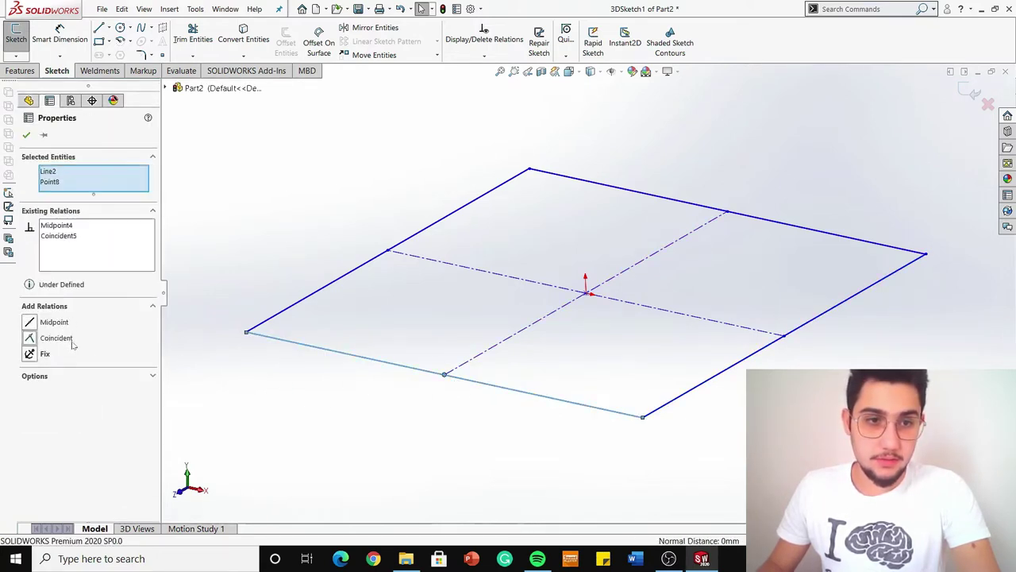
{"action": "left_click", "coordinate": [249, 347]}
{"action": "left_click", "coordinate": [389, 251]}
{"action": "left_click", "coordinate": [396, 246], "text": "ctrl"}
{"action": "left_click", "coordinate": [55, 324]}
{"action": "left_click", "coordinate": [67, 340]}
{"action": "left_click", "coordinate": [320, 430]}
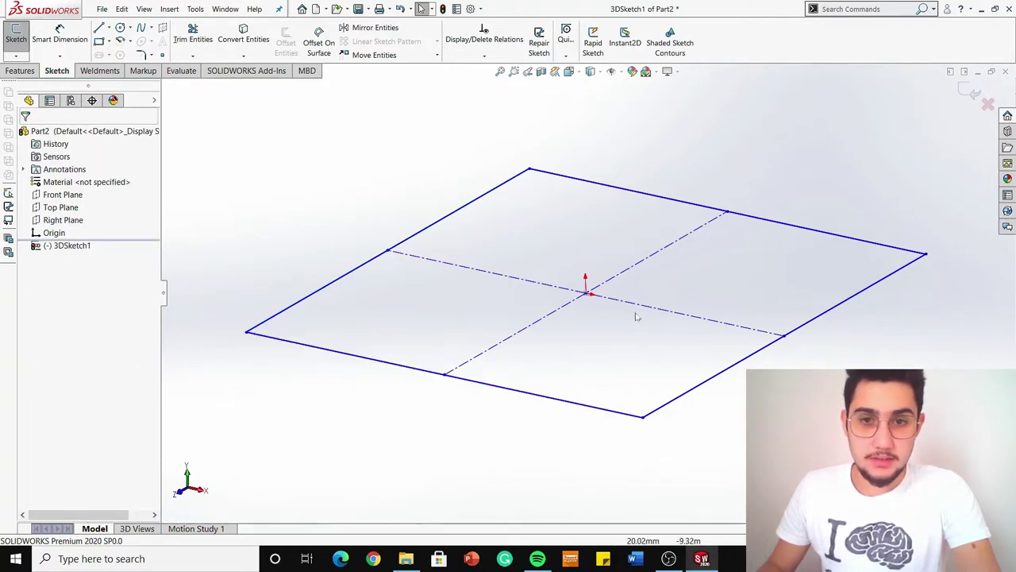
Add Midpoint and Coincident relations between the rectangle's center point and each of the two construction lines.
{"action": "left_click", "coordinate": [576, 304]}
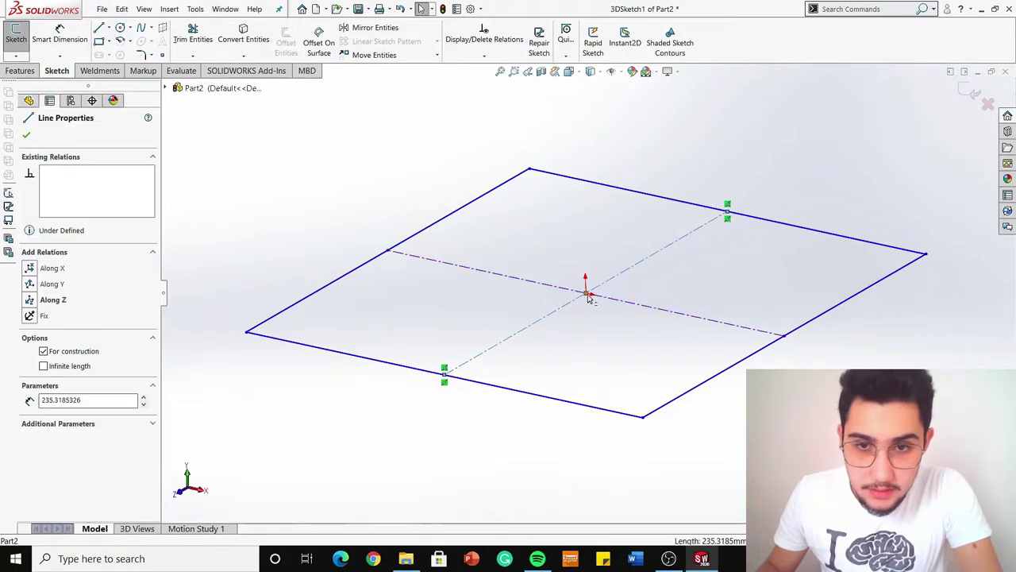
{"action": "left_click", "coordinate": [586, 293], "text": "ctrl"}
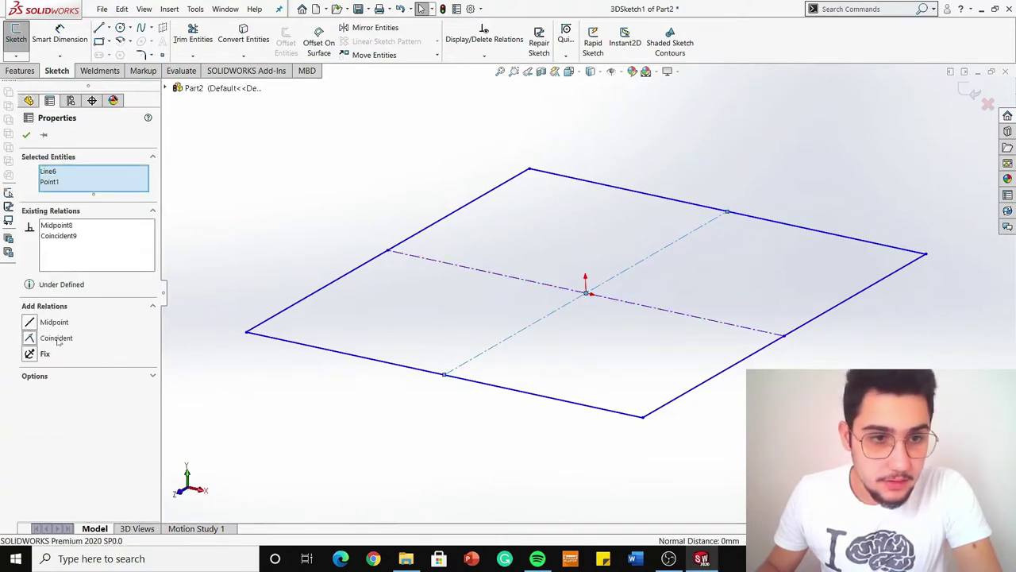
{"action": "left_click", "coordinate": [588, 323]}
{"action": "left_click", "coordinate": [611, 304]}
{"action": "left_click", "coordinate": [586, 294], "text": "ctrl"}
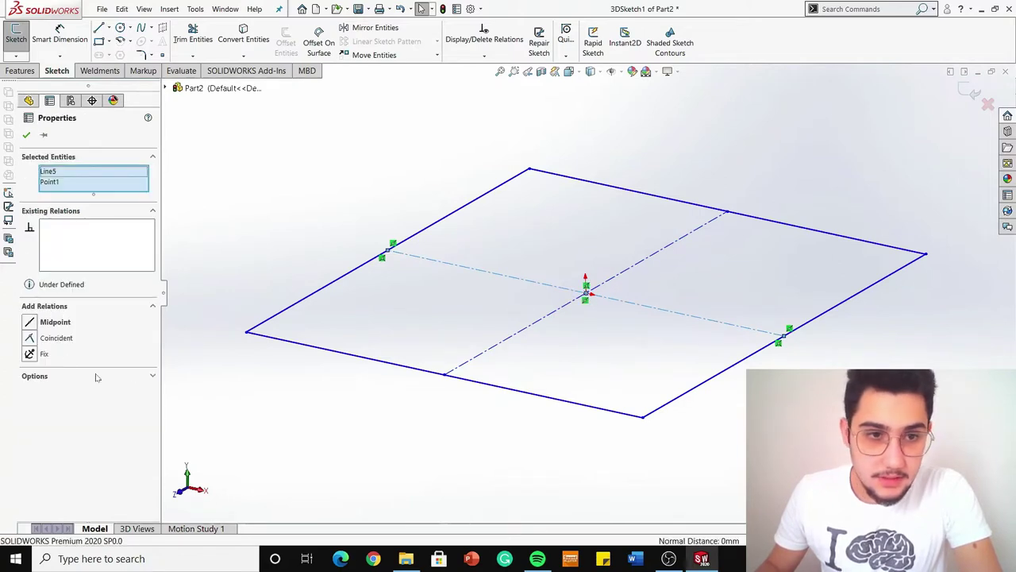
{"action": "left_click", "coordinate": [55, 322]}
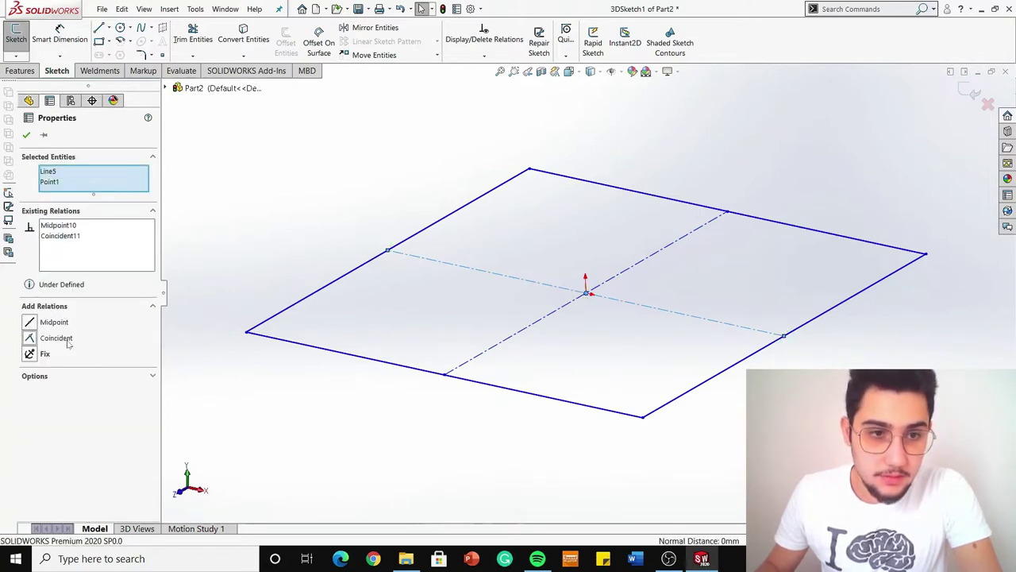
{"action": "left_click", "coordinate": [413, 401]}
Test the center point by moving it off the origin, and constrain it to the origin with a Coincident relation.
{"action": "left_click_drag", "start_coordinate": [588, 295], "coordinate": [586, 329]}
{"action": "key", "text": "Escape"}
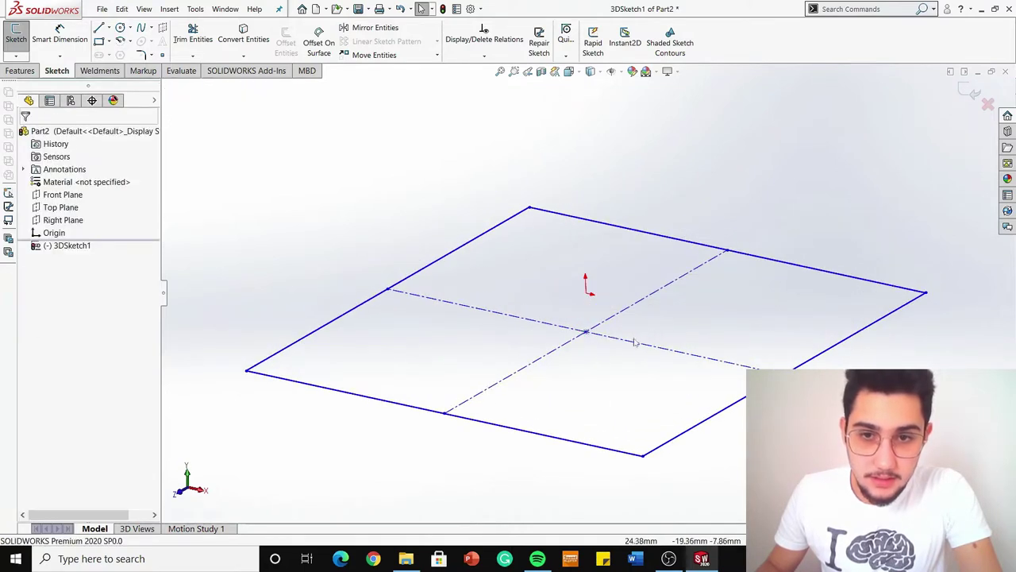
{"action": "left_click", "coordinate": [587, 332]}
{"action": "left_click", "coordinate": [586, 295], "text": "ctrl"}
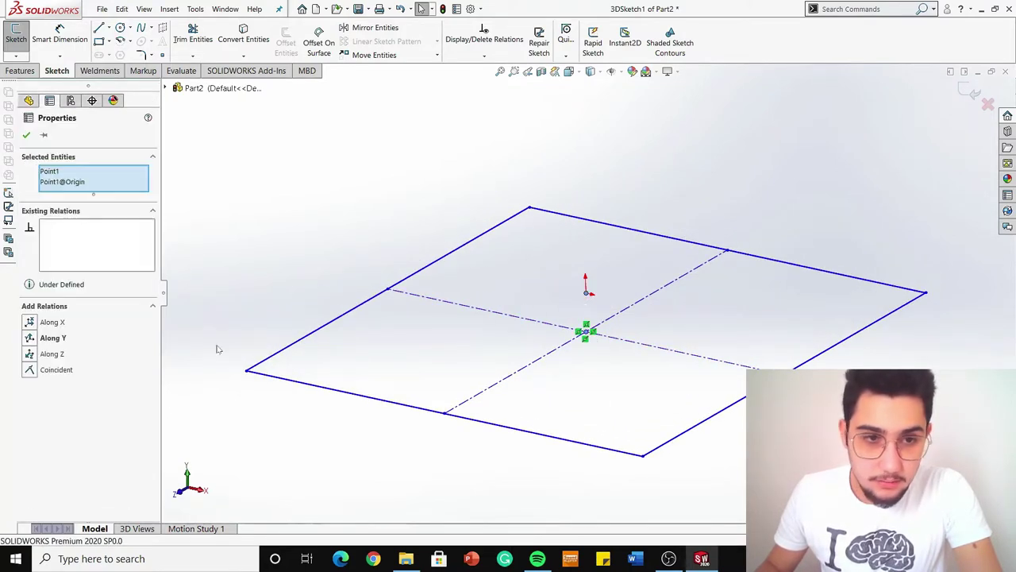
{"action": "left_click", "coordinate": [57, 370]}
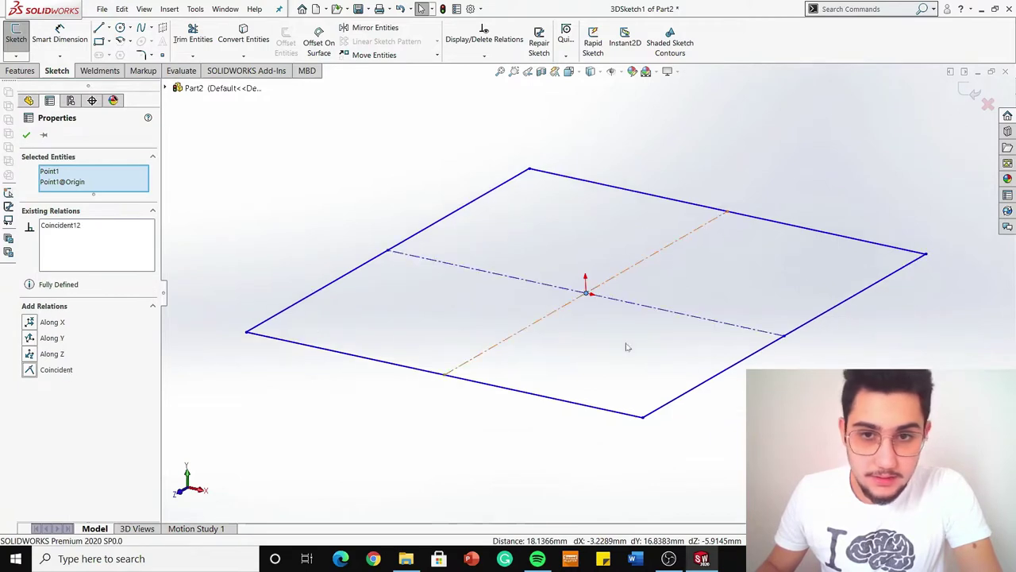
{"action": "left_click", "coordinate": [597, 340]}
Check the center point's relations and test the rectangle's freedom by slightly moving the midpoint of its right-hand edge.
{"action": "left_click", "coordinate": [586, 295]}
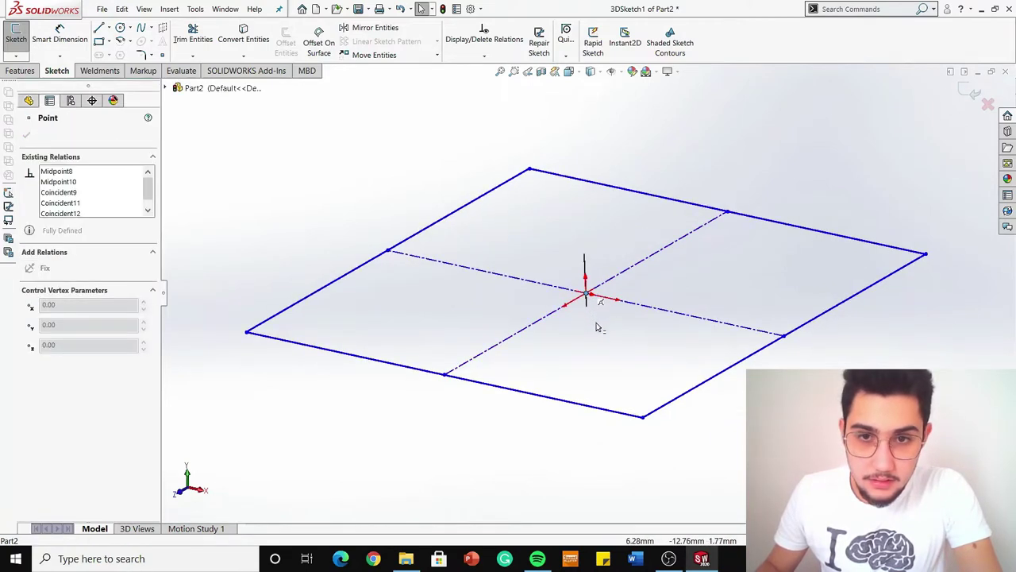
{"action": "scroll", "coordinate": [574, 336], "scroll_direction": "up", "scroll_amount": 3}
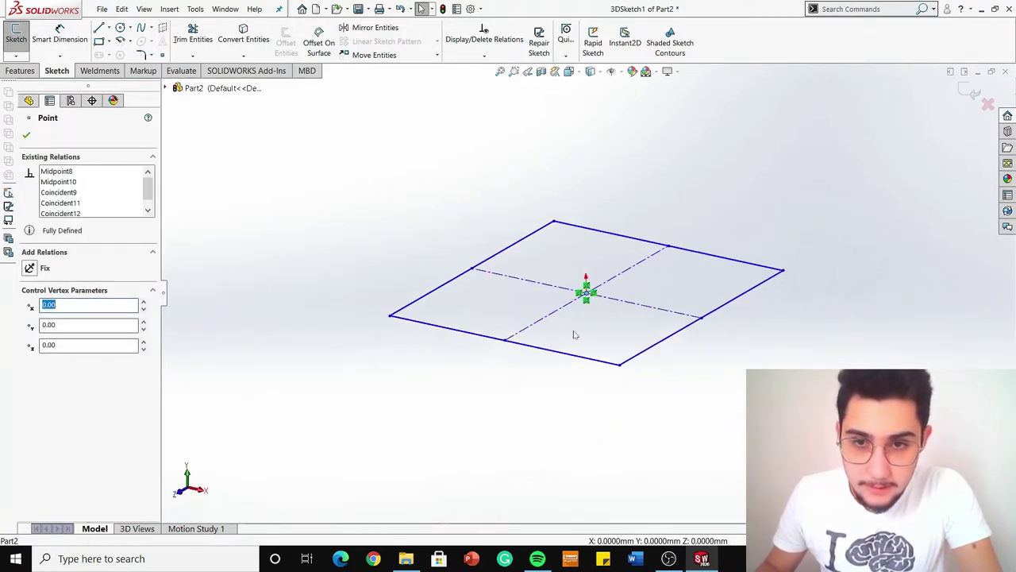
{"action": "scroll", "coordinate": [677, 343], "scroll_direction": "down", "scroll_amount": 2}
{"action": "mouse_move", "coordinate": [757, 311]}
{"action": "left_mouse_down"}
{"action": "mouse_move", "coordinate": [767, 313]}
{"action": "mouse_move", "coordinate": [776, 292]}
{"action": "mouse_move", "coordinate": [760, 318]}
{"action": "left_mouse_up"}
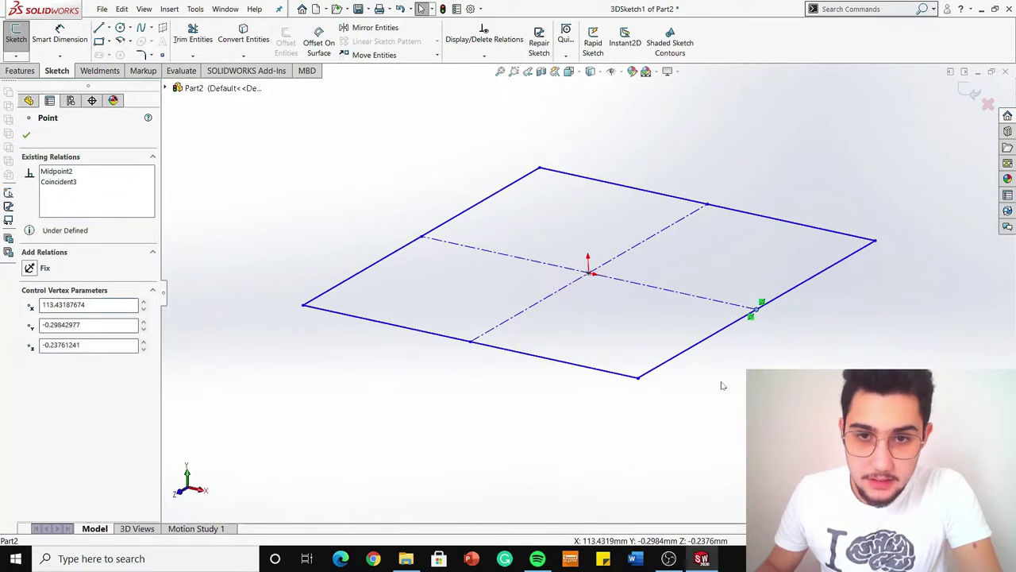
{"action": "key", "text": "Escape"}
Add an Along X relation to the rectangle's front edge and an Along Z relation to its left-hand edge.
{"action": "left_click", "coordinate": [590, 370]}
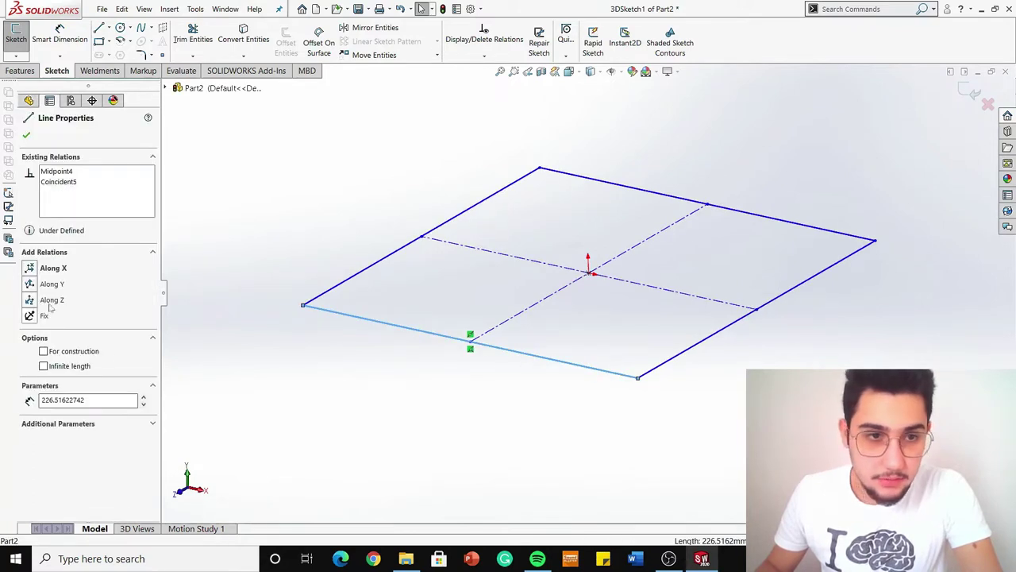
{"action": "left_click", "coordinate": [63, 271]}
{"action": "left_click", "coordinate": [347, 281]}
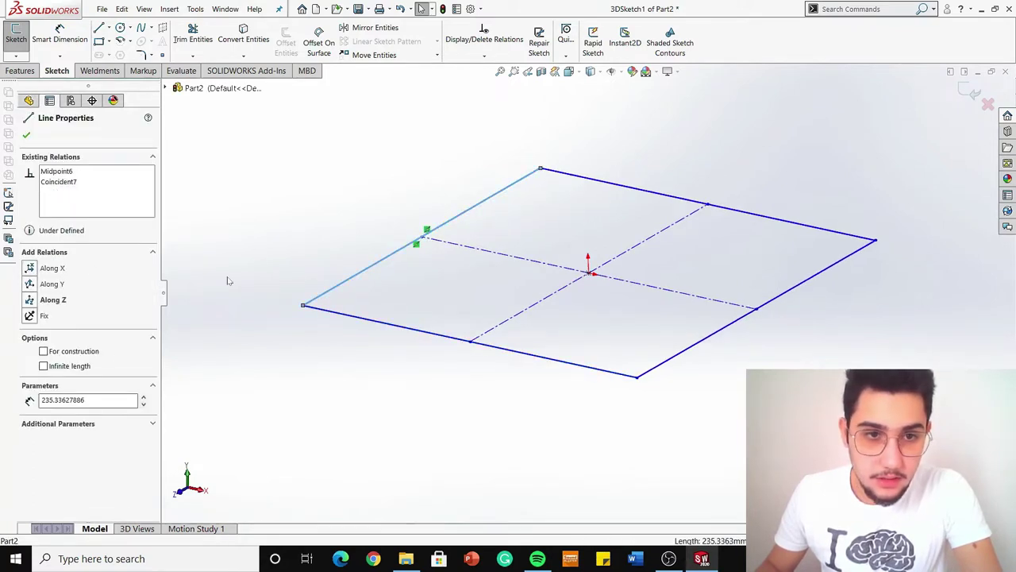
{"action": "left_click", "coordinate": [53, 299]}
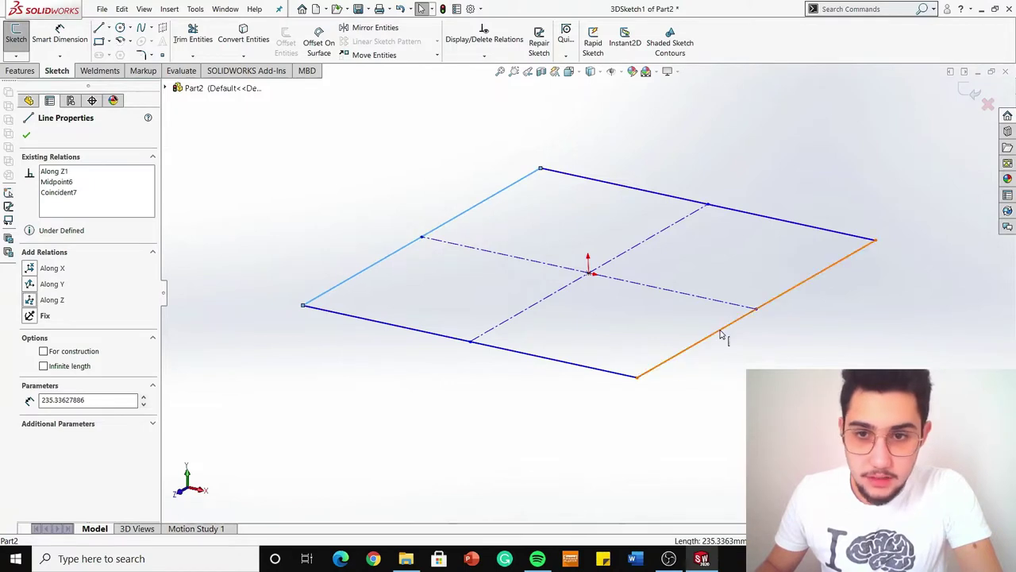
{"action": "left_click", "coordinate": [749, 313]}
{"action": "left_click", "coordinate": [751, 284]}
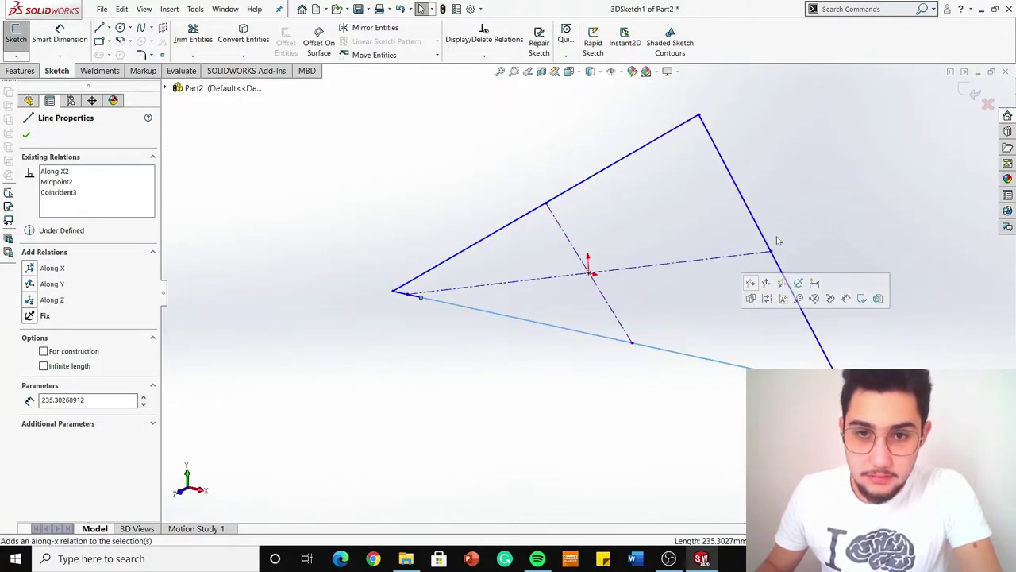
{"action": "left_click", "coordinate": [707, 286]}
{"action": "left_click", "coordinate": [701, 339]}
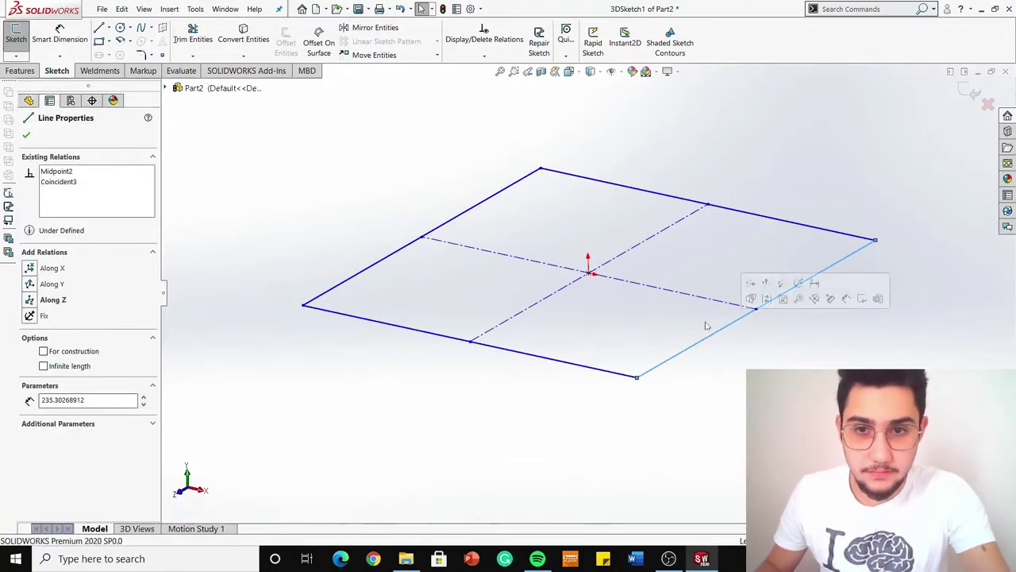
{"action": "left_click", "coordinate": [700, 373]}
Add an Along Z relation to the rectangle's right-hand edge and an Along X relation to its back edge.
{"action": "left_click", "coordinate": [695, 351]}
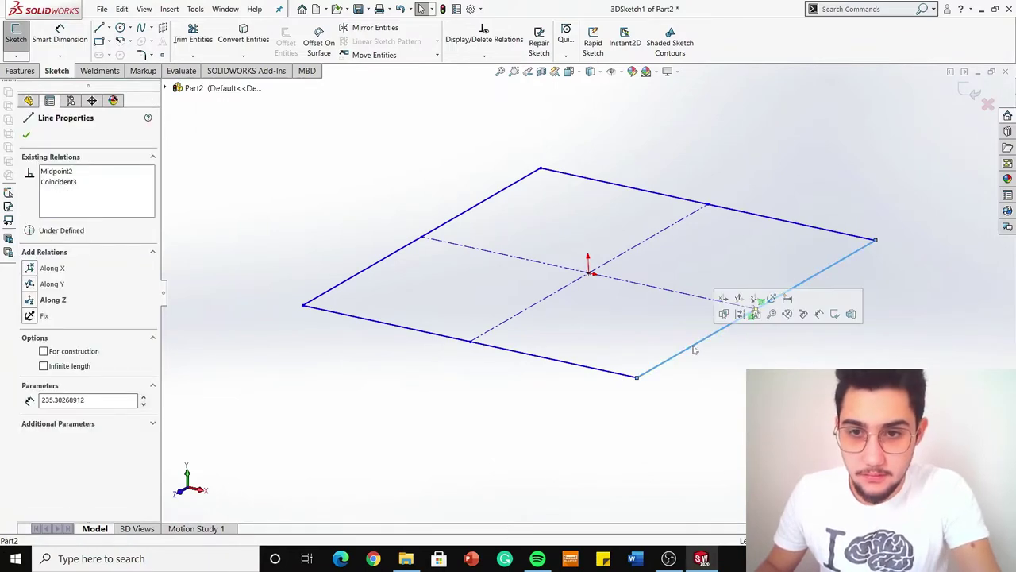
{"action": "left_click", "coordinate": [754, 301]}
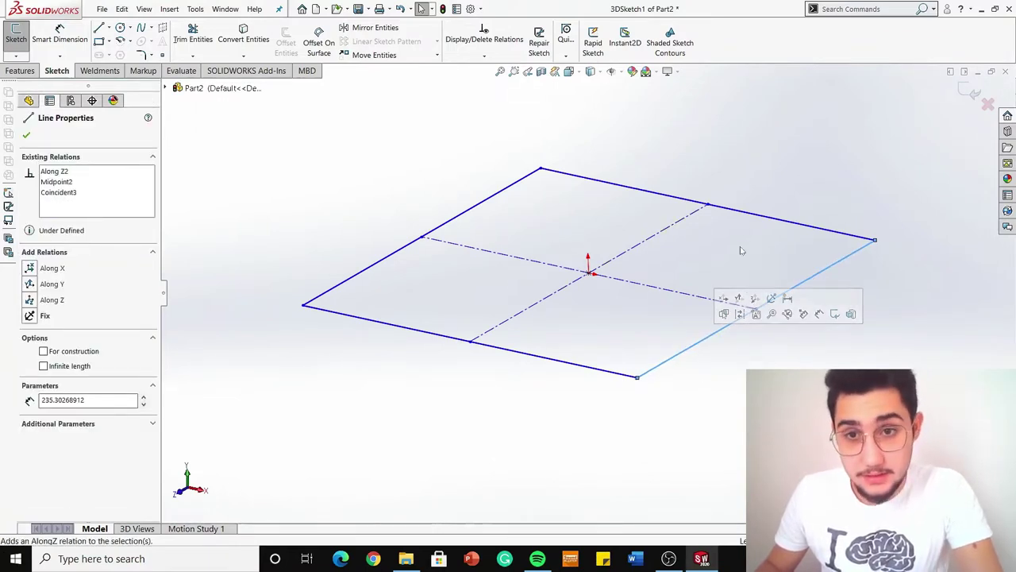
{"action": "left_click", "coordinate": [752, 215]}
{"action": "left_click", "coordinate": [783, 169]}
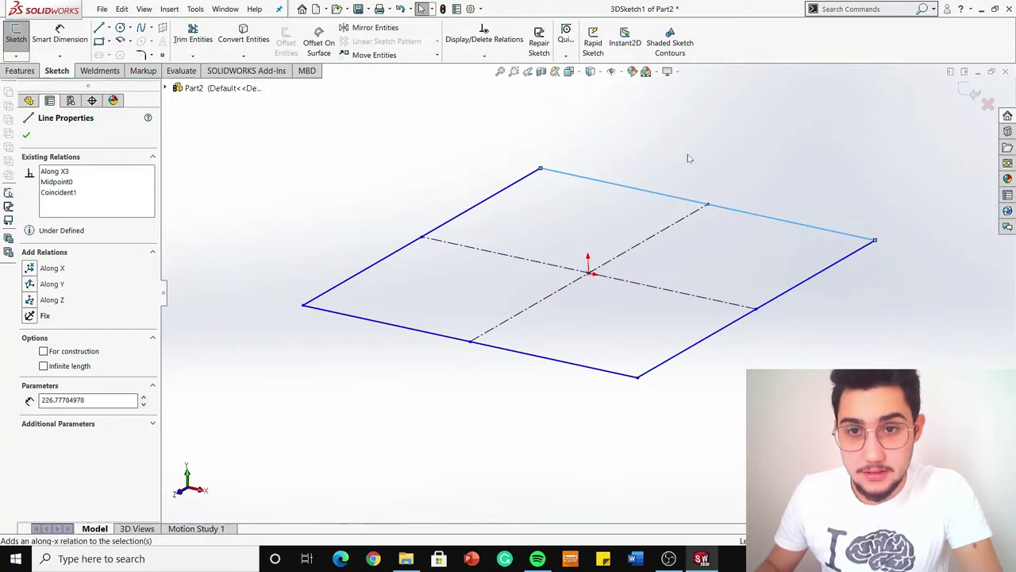
{"action": "left_click", "coordinate": [614, 271]}
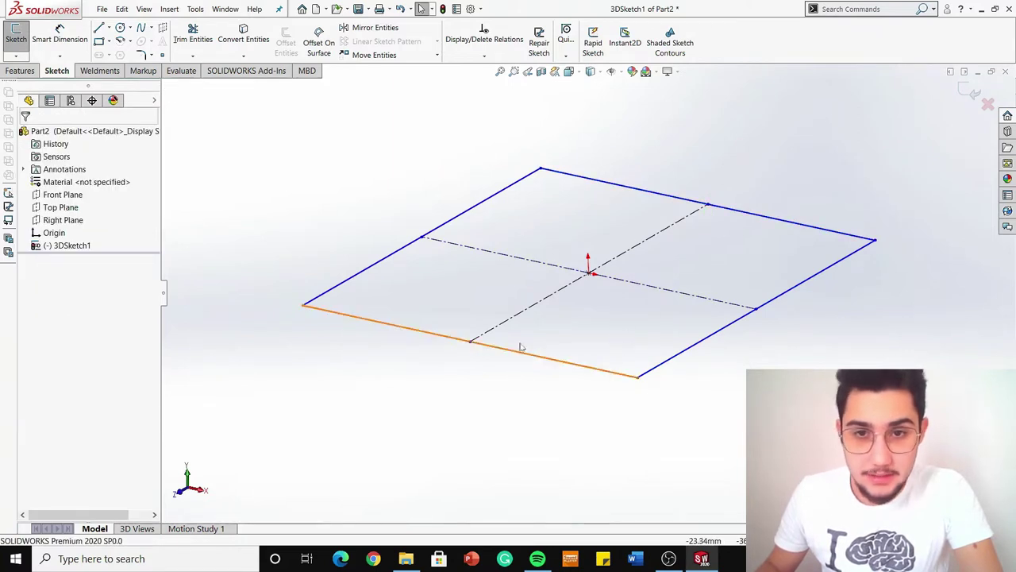
Dimension the rectangle's left-hand edge and front edge at 500 mm each.
{"action": "left_click", "coordinate": [70, 32]}
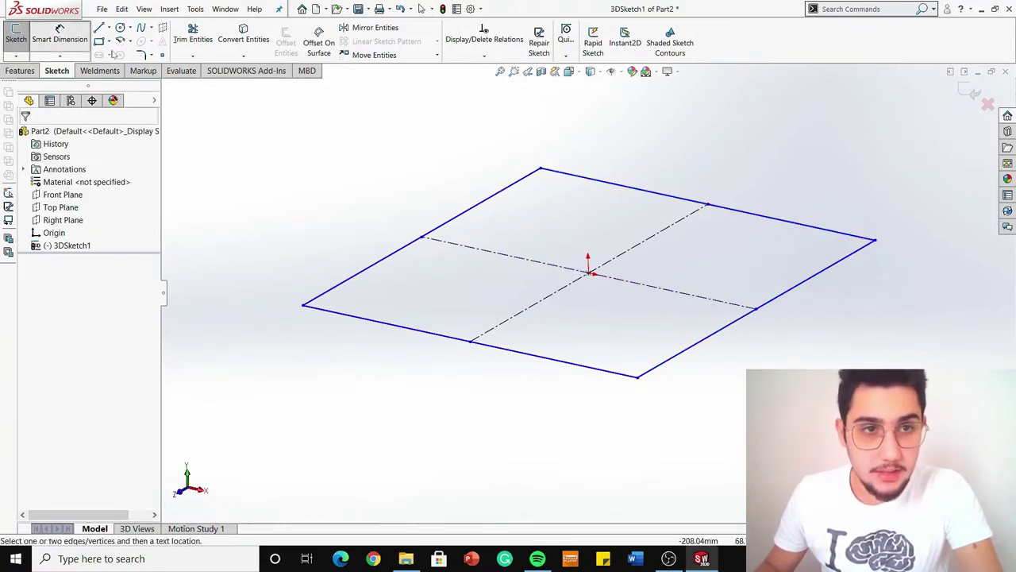
{"action": "left_click", "coordinate": [358, 273]}
{"action": "left_click", "coordinate": [329, 244]}
{"action": "type", "text": "500"}
{"action": "key", "text": "Return"}
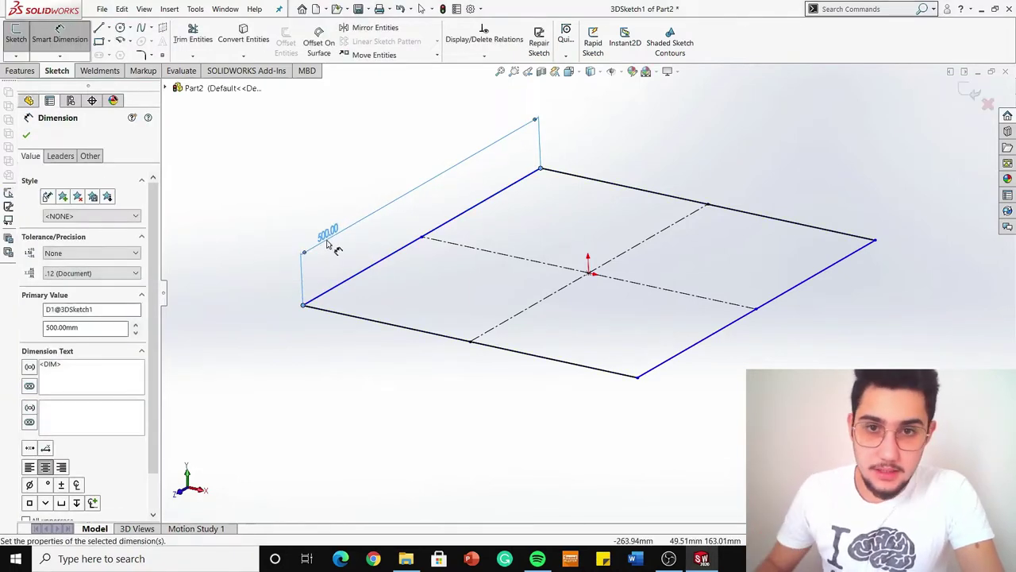
{"action": "left_click", "coordinate": [617, 373]}
{"action": "left_click", "coordinate": [585, 405]}
{"action": "type", "text": "500"}
{"action": "key", "text": "Return"}
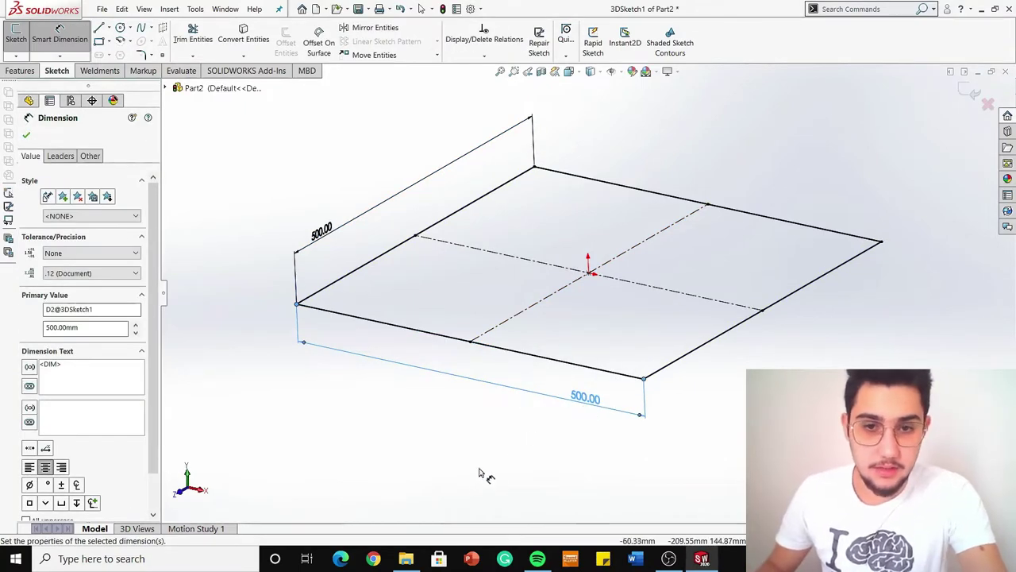
{"action": "key", "text": "Escape"}
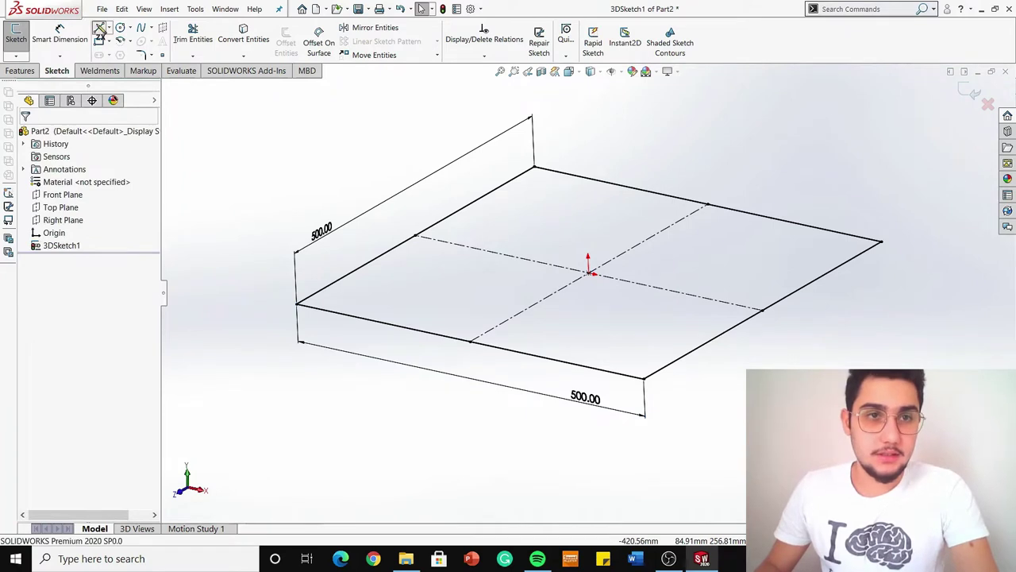
Sketch vertical leg lines downward from the rectangle's two front corners, the left-hand one about 152 mm long.
{"action": "left_click", "coordinate": [99, 28]}
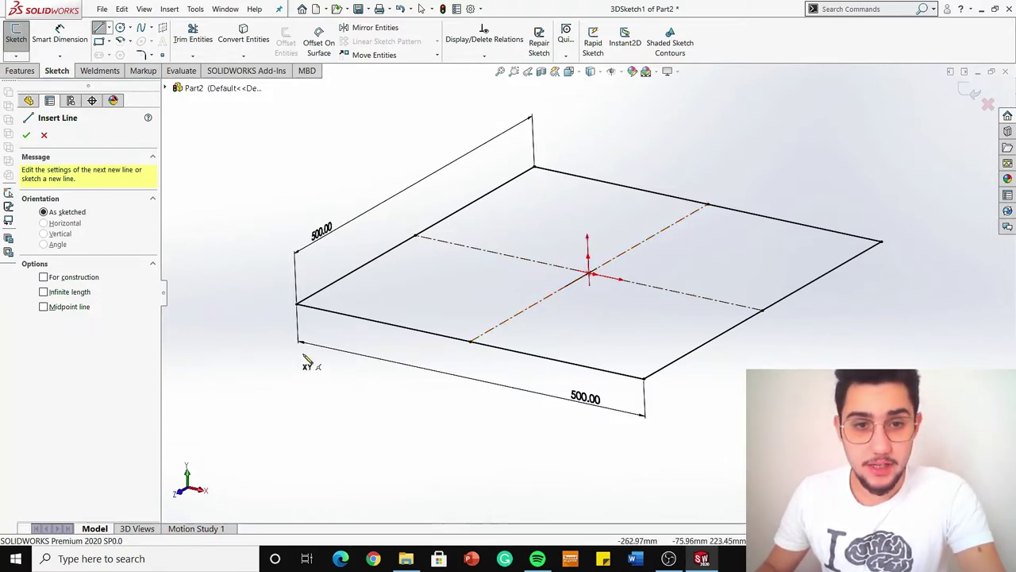
{"action": "left_click", "coordinate": [296, 305]}
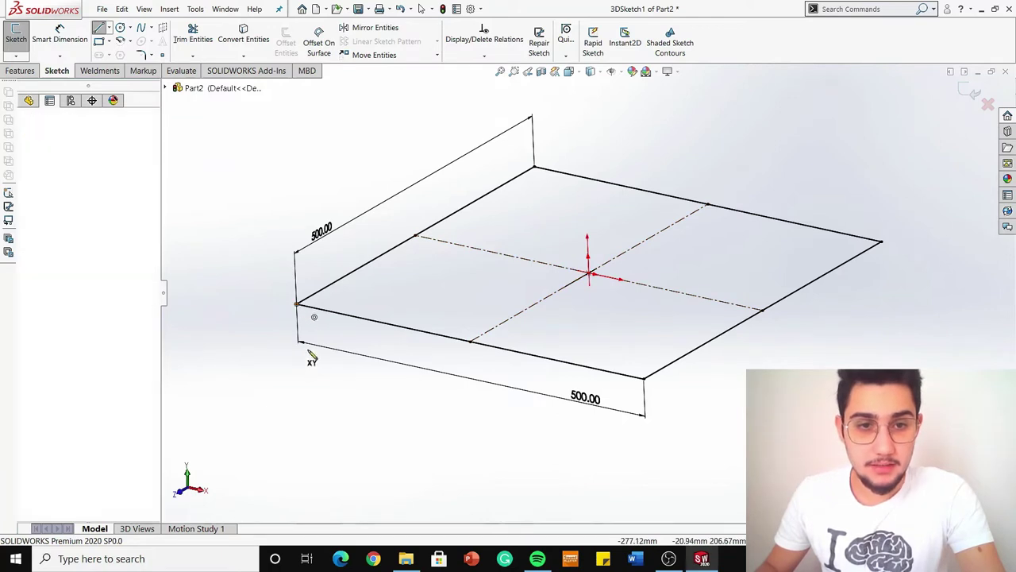
{"action": "left_click", "coordinate": [302, 421]}
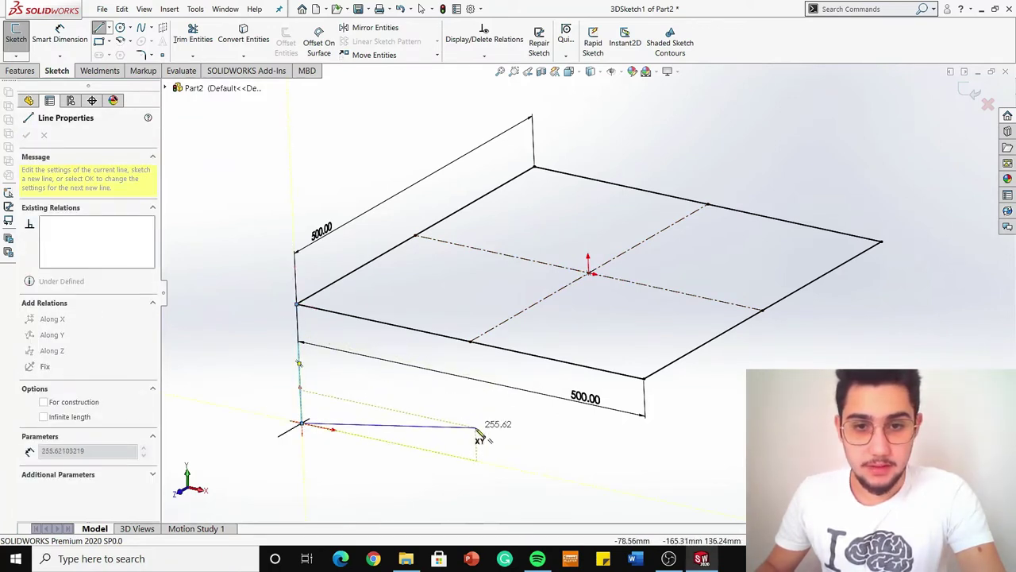
{"action": "key", "text": "Escape"}
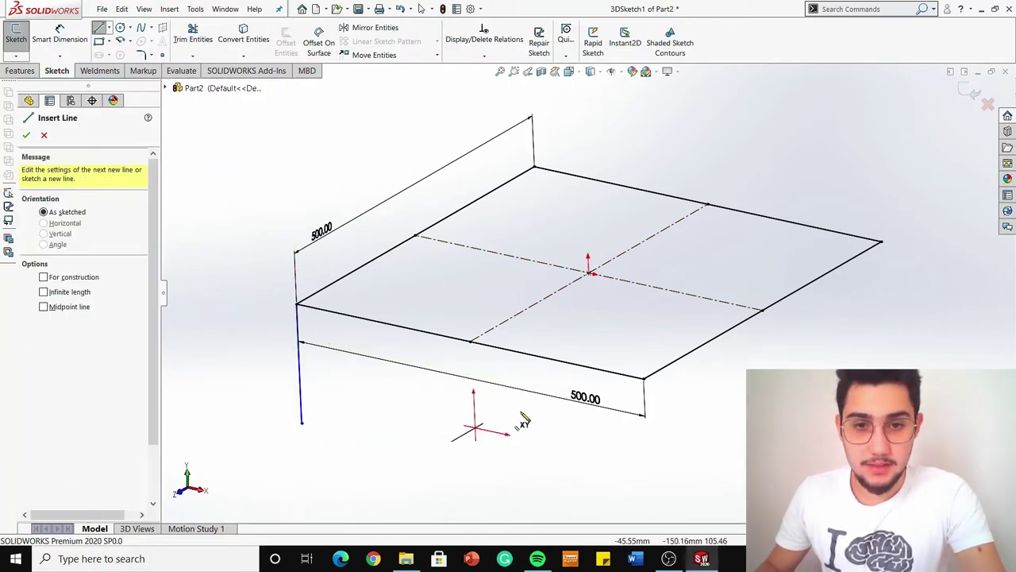
{"action": "left_click", "coordinate": [644, 379]}
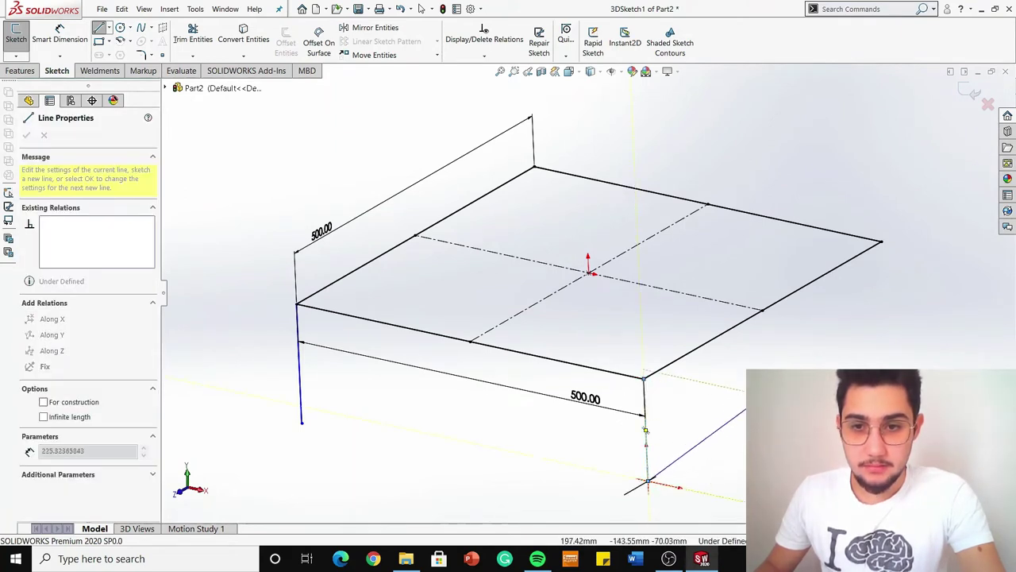
{"action": "left_click", "coordinate": [648, 480]}
{"action": "key", "text": "Escape"}
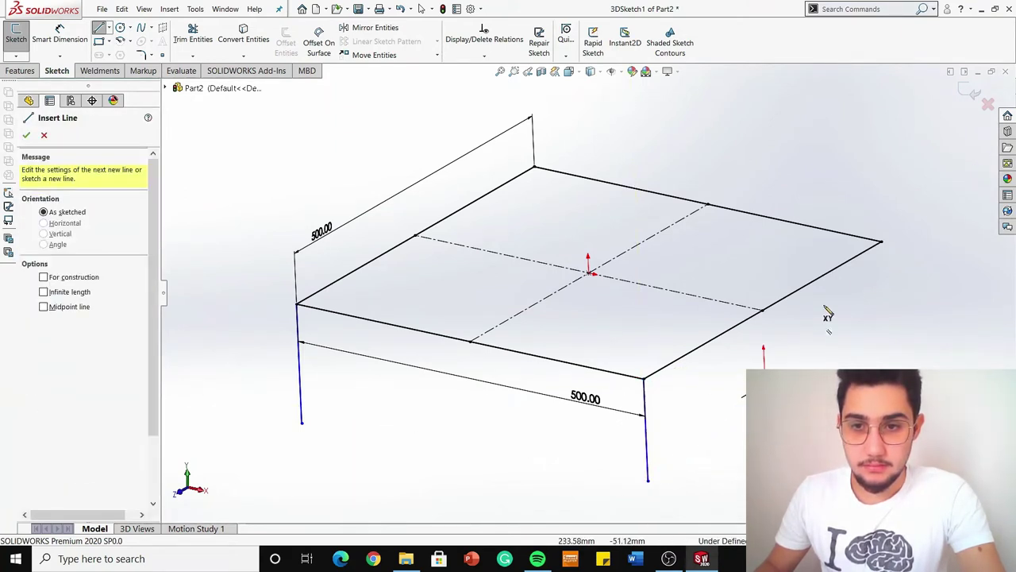
Sketch vertical leg lines downward from the rectangle's two back corners.
{"action": "left_click", "coordinate": [881, 241]}
{"action": "left_click", "coordinate": [887, 461]}
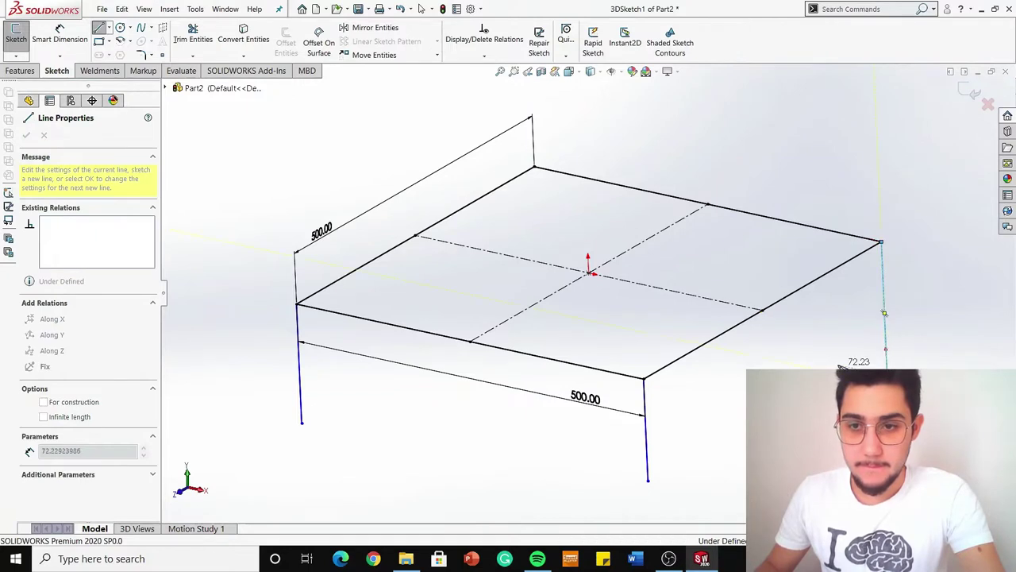
{"action": "key", "text": "Escape"}
{"action": "left_click", "coordinate": [536, 168]}
{"action": "left_click", "coordinate": [539, 278]}
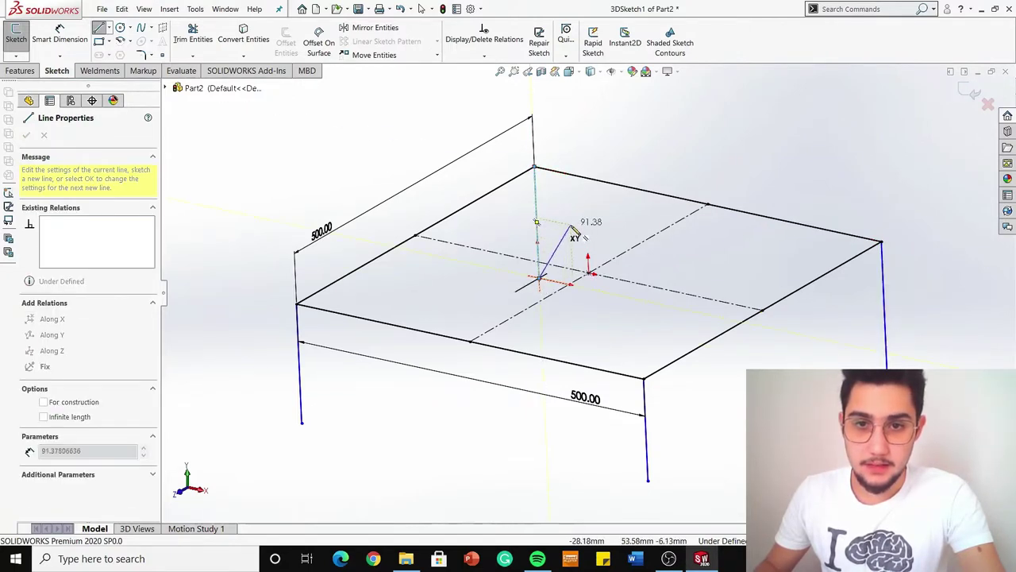
{"action": "key", "text": "Escape"}
{"action": "key", "text": "Escape"}
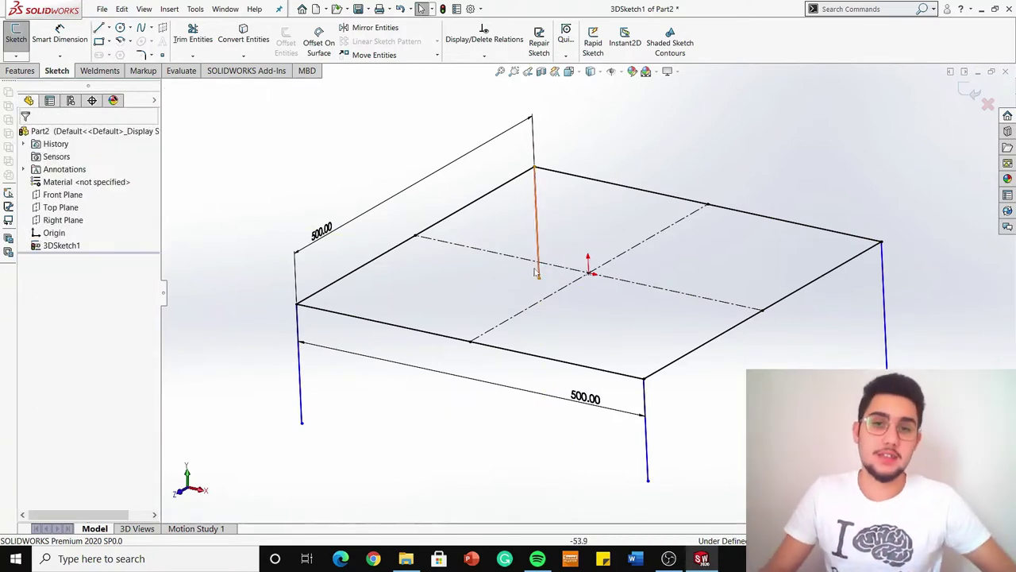
Add Along Y and Equal relations to all four leg lines.
{"action": "middle_click_drag", "start_coordinate": [787, 267], "coordinate": [476, 314]}
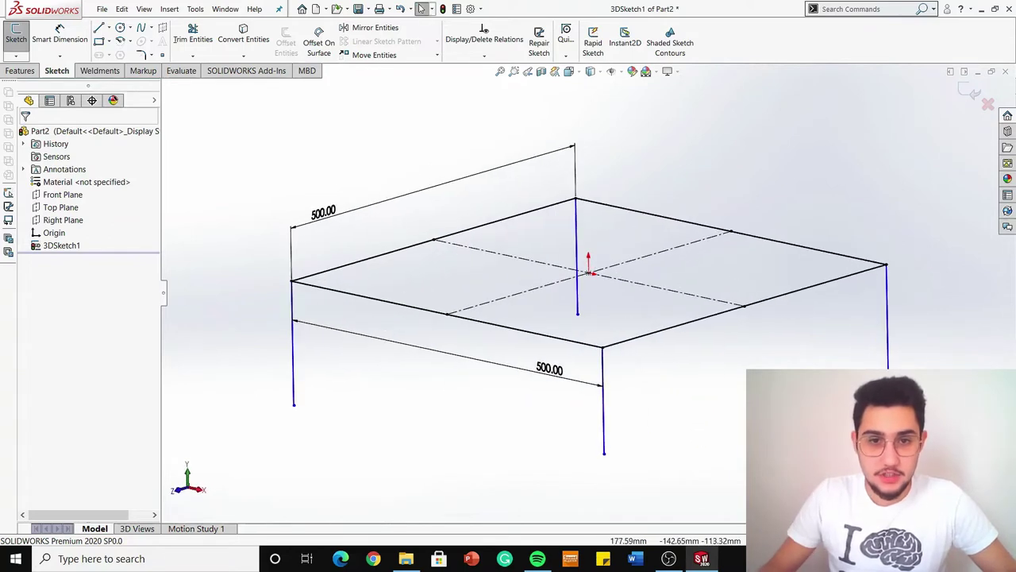
{"action": "left_click", "coordinate": [294, 376]}
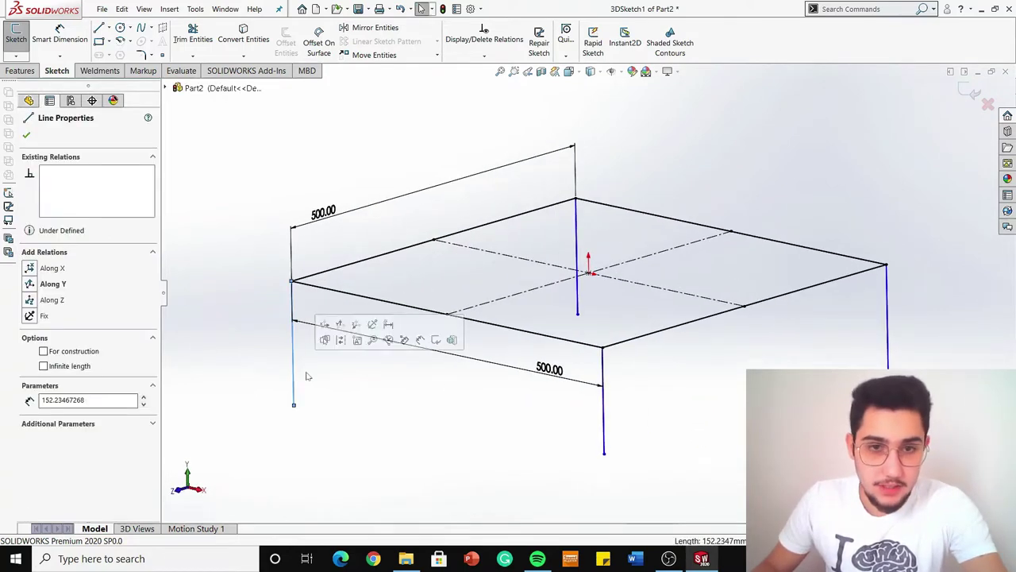
{"action": "left_click", "coordinate": [603, 415]}
{"action": "left_click", "coordinate": [888, 350]}
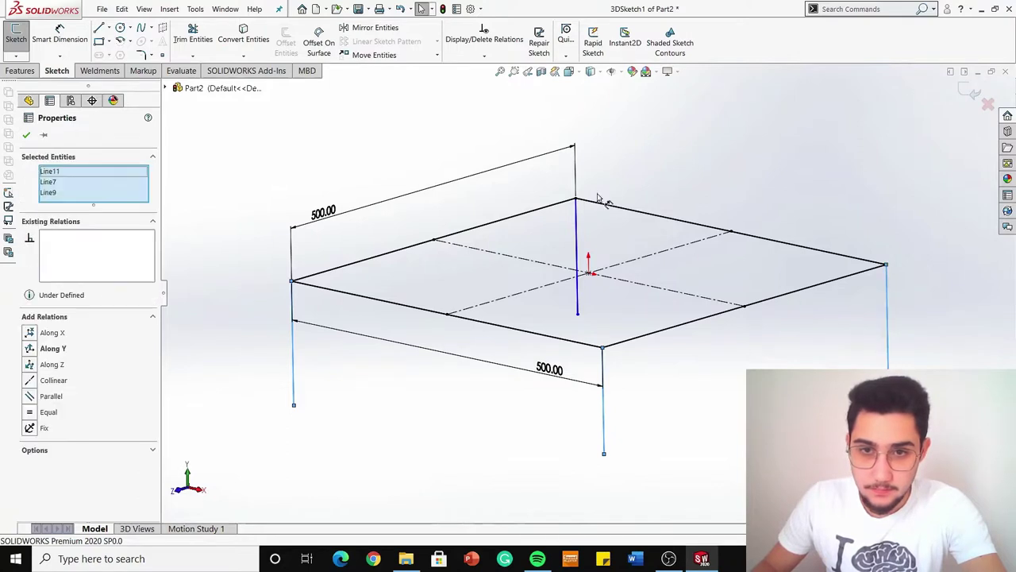
{"action": "left_click", "coordinate": [578, 230]}
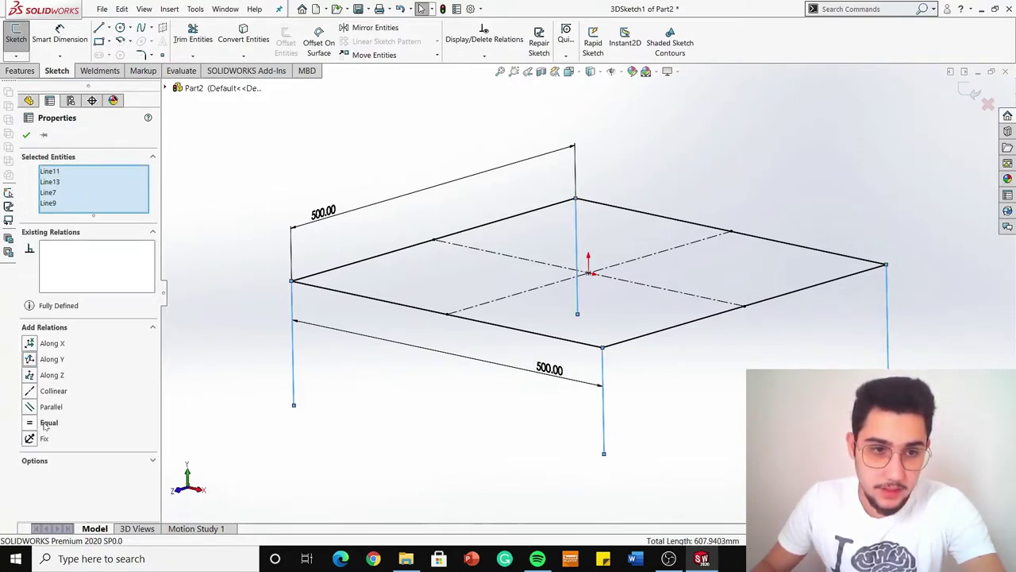
{"action": "left_click", "coordinate": [388, 428]}
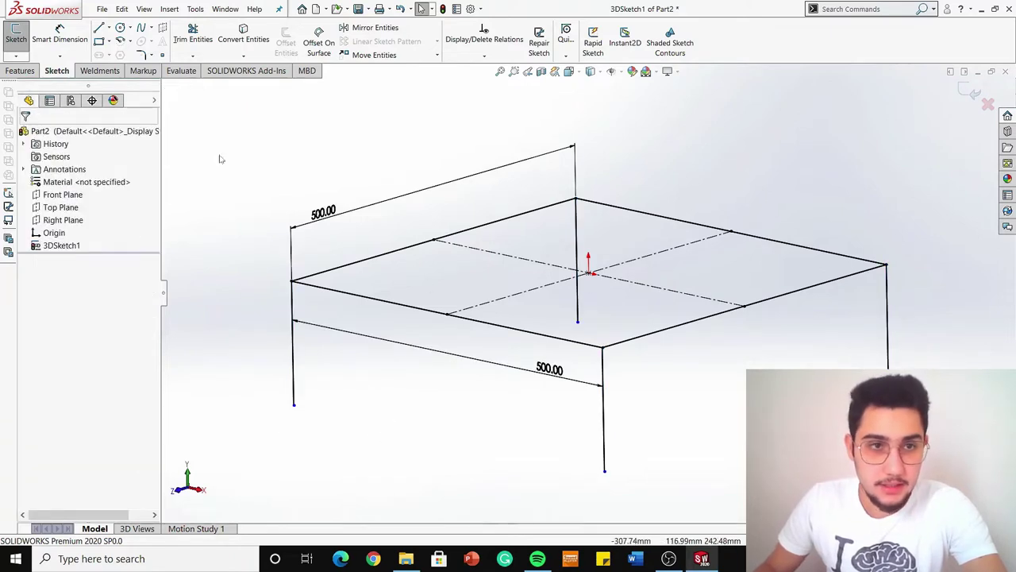
Dimension the front left-hand leg line at 300 mm.
{"action": "left_click", "coordinate": [60, 35]}
{"action": "left_click", "coordinate": [294, 347]}
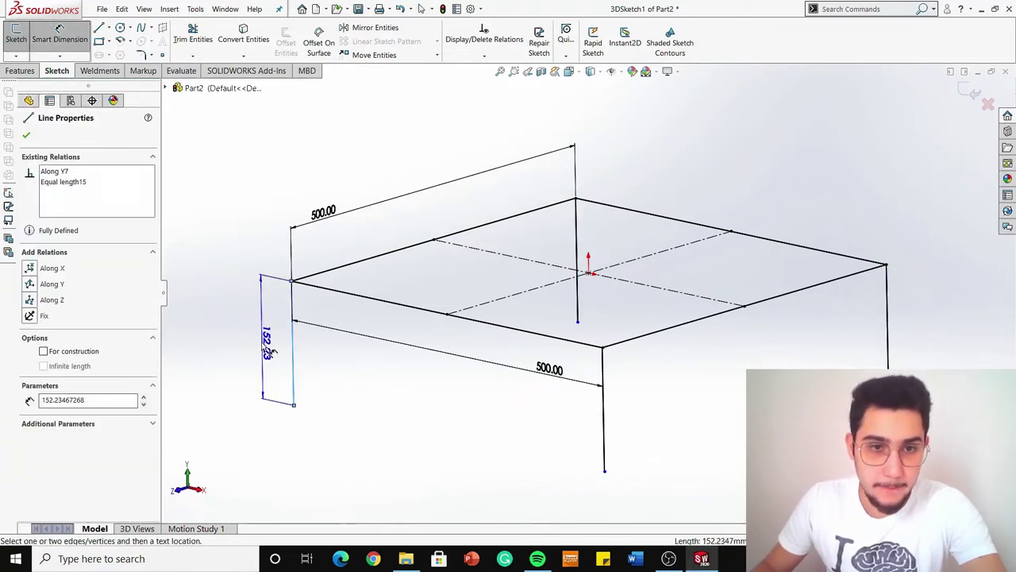
{"action": "left_click", "coordinate": [262, 341]}
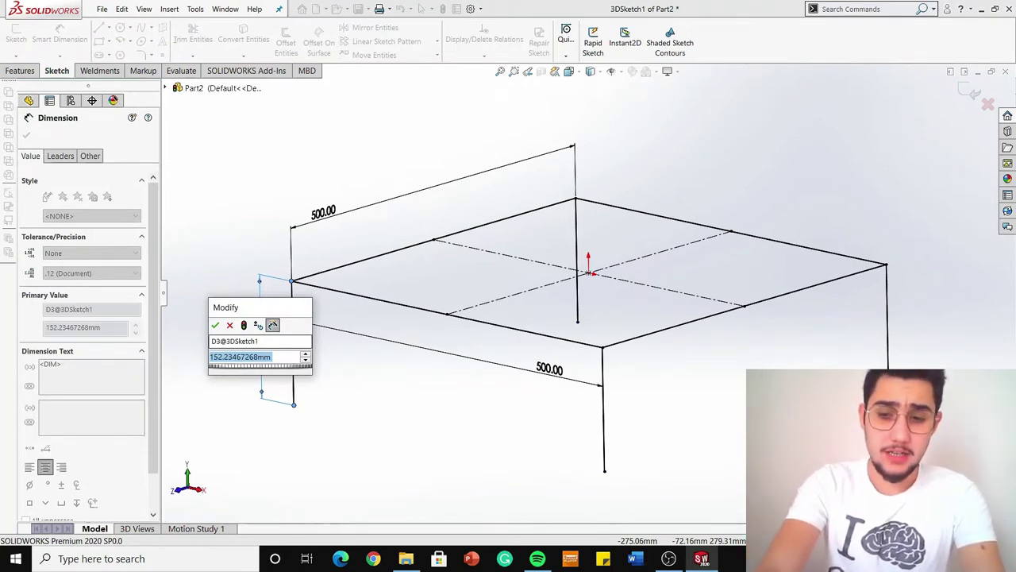
{"action": "type", "text": "3"}
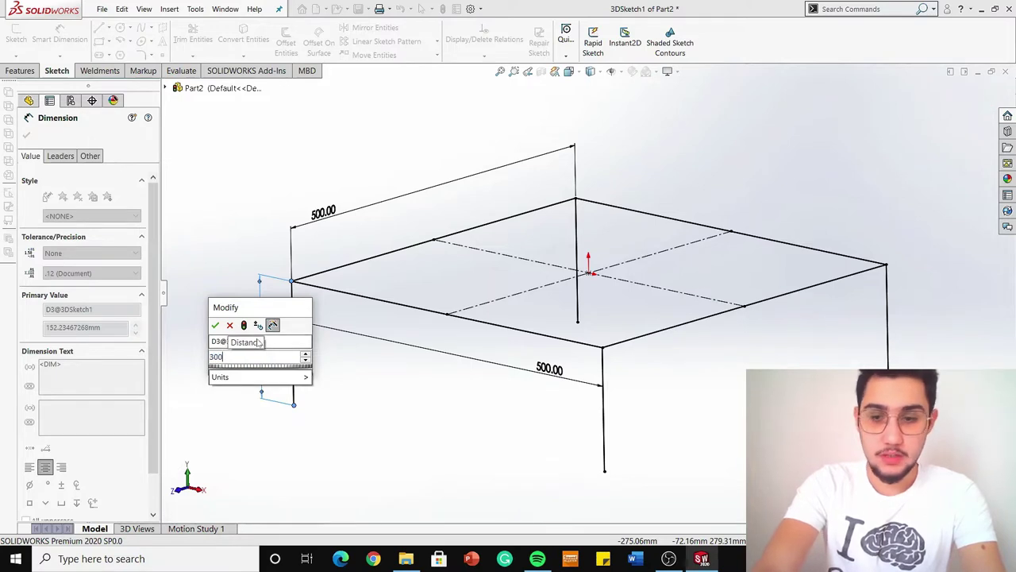
{"action": "type", "text": "00"}
{"action": "key", "text": "Return"}
{"action": "scroll", "coordinate": [512, 397], "scroll_direction": "up", "scroll_amount": 3}
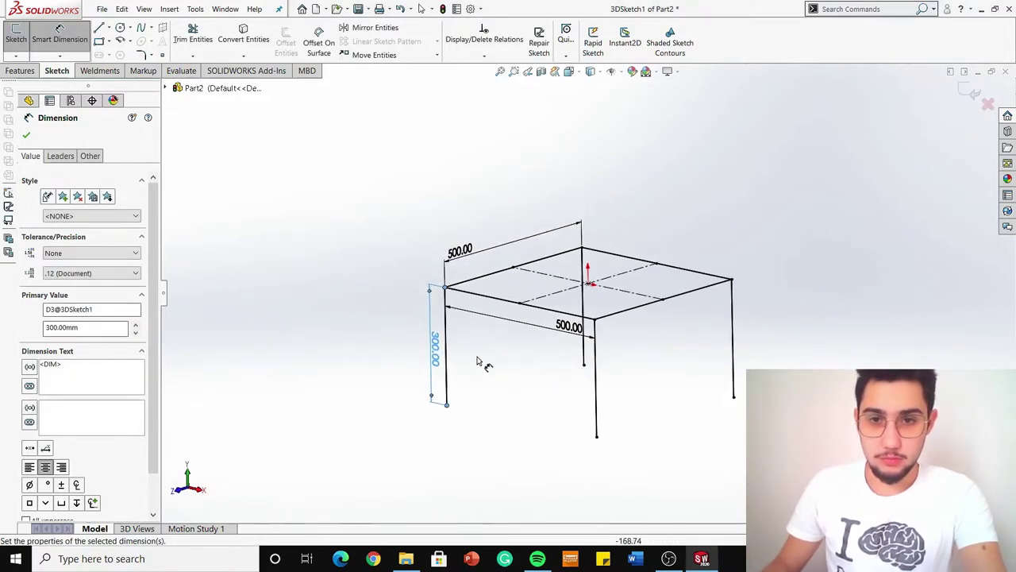
{"action": "mouse_move", "coordinate": [553, 365]}
{"action": "middle_mouse_down"}
{"action": "mouse_move", "coordinate": [601, 358]}
{"action": "mouse_move", "coordinate": [545, 363]}
{"action": "mouse_move", "coordinate": [537, 387]}
{"action": "mouse_move", "coordinate": [647, 379]}
{"action": "middle_mouse_up"}
{"action": "left_click", "coordinate": [628, 382]}
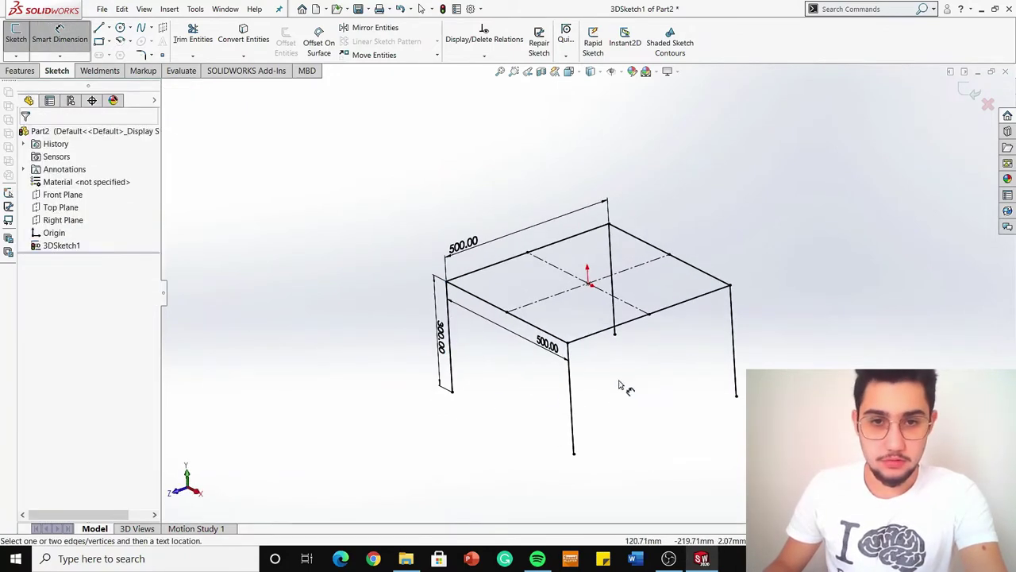
Sketch a V of two lines from the front left-hand corner, about 354 mm down to an apex and up to the front right-hand corner.
{"action": "mouse_move", "coordinate": [475, 400]}
{"action": "middle_mouse_down"}
{"action": "mouse_move", "coordinate": [469, 374]}
{"action": "mouse_move", "coordinate": [495, 352]}
{"action": "mouse_move", "coordinate": [493, 397]}
{"action": "middle_mouse_up"}
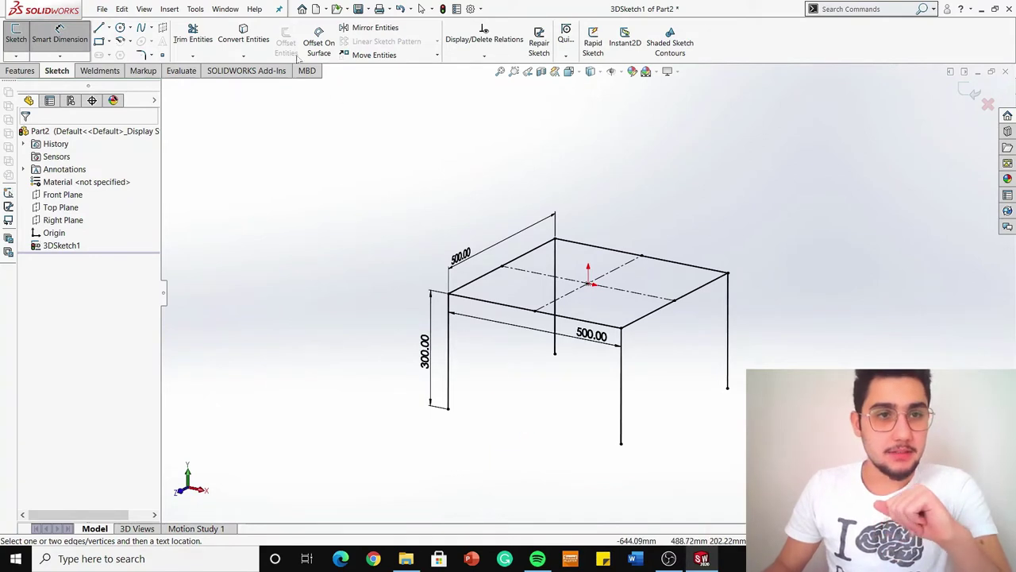
{"action": "left_click", "coordinate": [99, 29]}
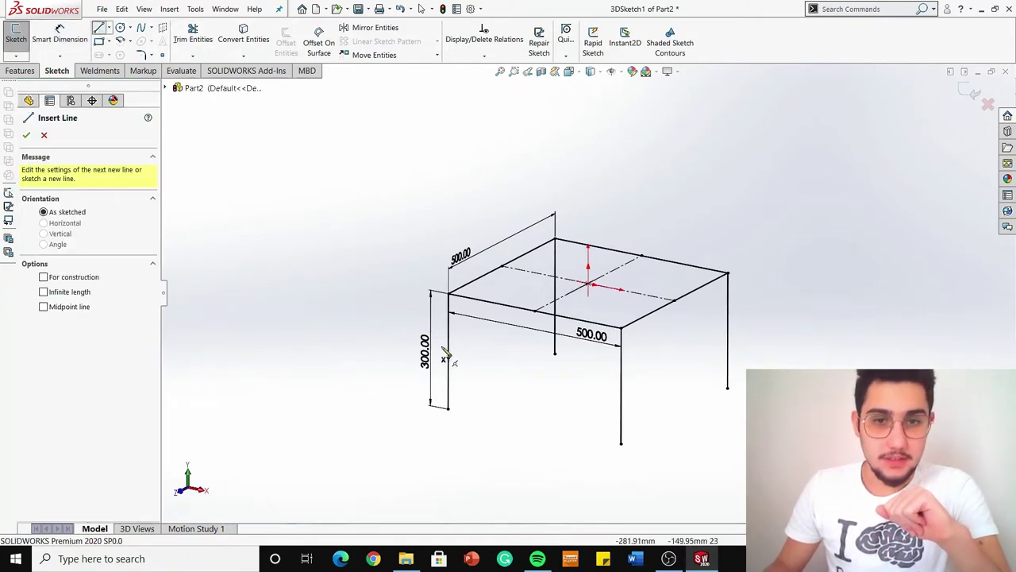
{"action": "left_click", "coordinate": [449, 295]}
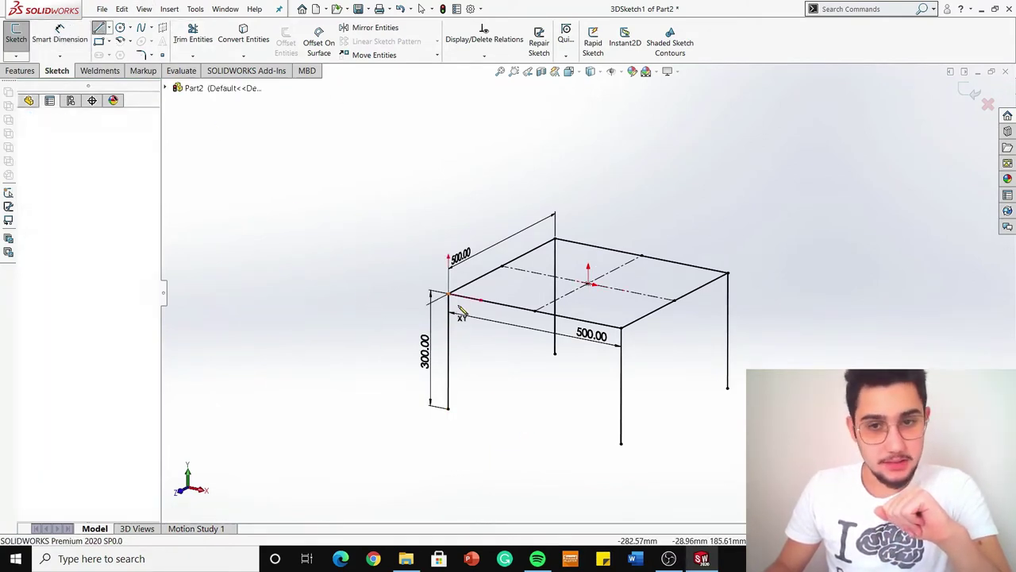
{"action": "mouse_move", "coordinate": [496, 381]}
{"action": "middle_mouse_down"}
{"action": "mouse_move", "coordinate": [461, 424]}
{"action": "mouse_move", "coordinate": [504, 390]}
{"action": "mouse_move", "coordinate": [460, 352]}
{"action": "mouse_move", "coordinate": [484, 397]}
{"action": "middle_mouse_up"}
{"action": "left_click", "coordinate": [491, 413]}
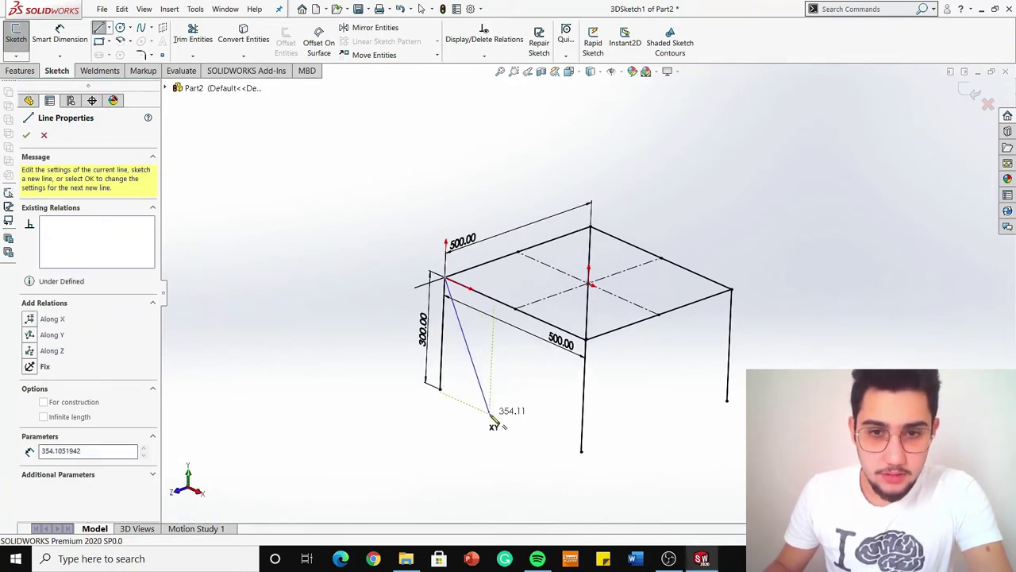
{"action": "left_click", "coordinate": [586, 344]}
{"action": "key", "text": "Escape"}
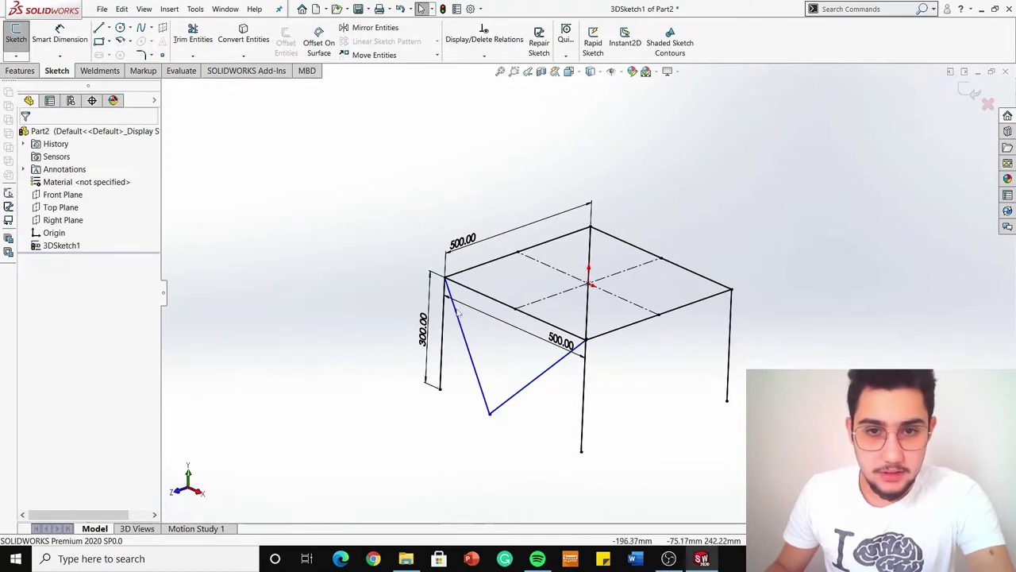
Add an Along X relation to the rectangle's two front corners and the front edge's midpoint.
{"action": "left_click", "coordinate": [446, 280]}
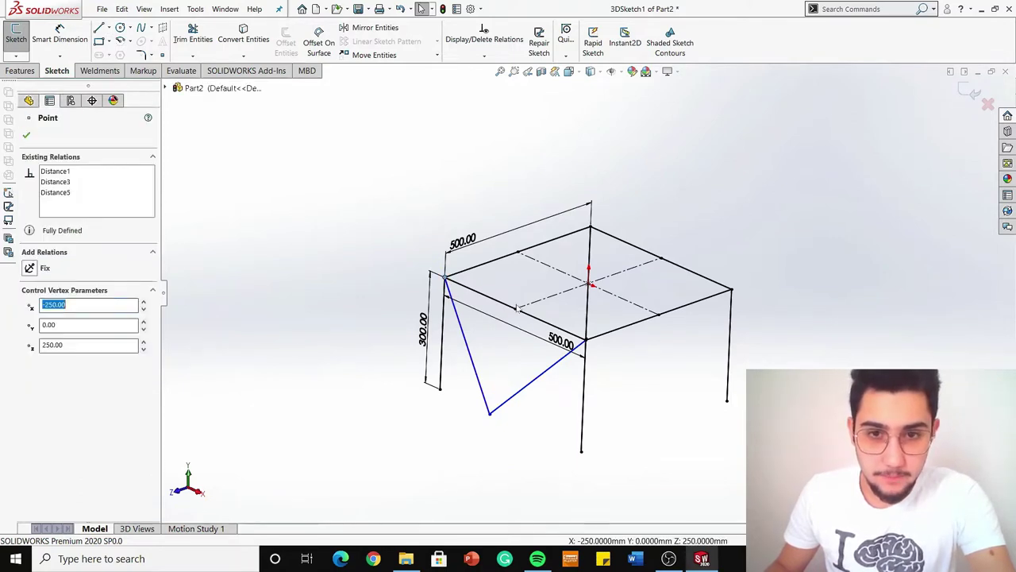
{"action": "left_click", "coordinate": [518, 311], "text": "ctrl"}
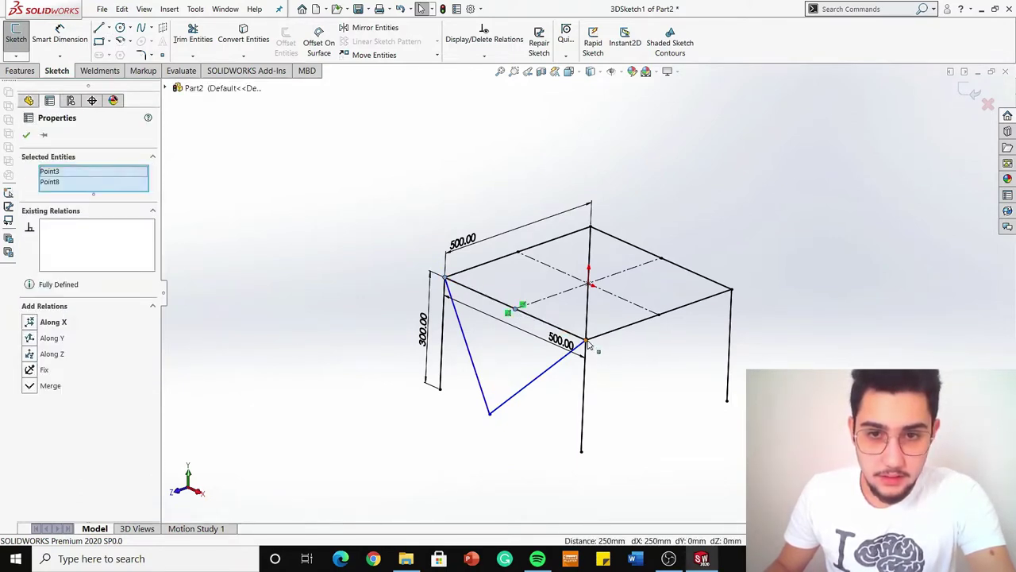
{"action": "left_click", "coordinate": [587, 343], "text": "ctrl"}
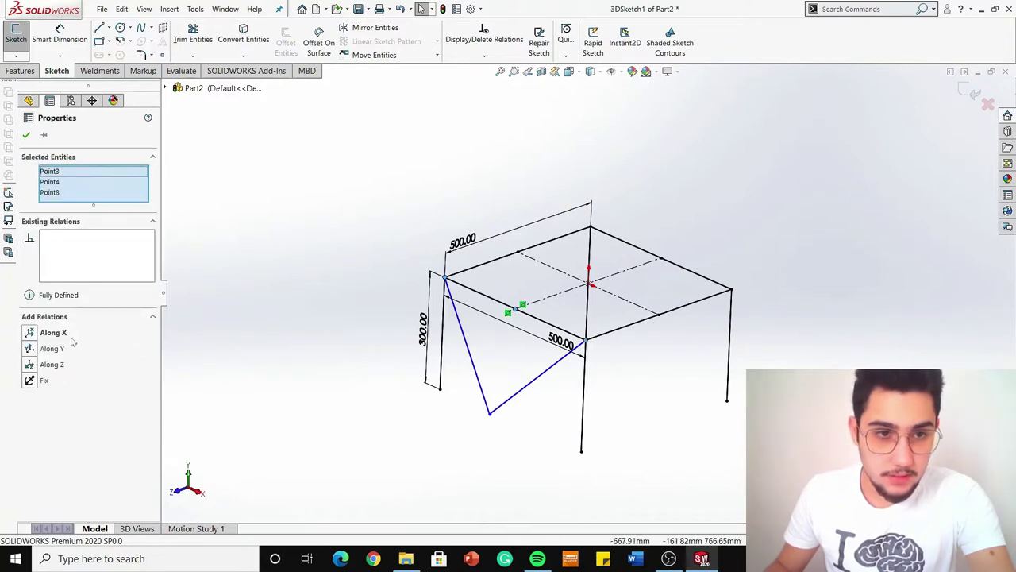
{"action": "left_click", "coordinate": [51, 333]}
{"action": "left_click", "coordinate": [439, 397]}
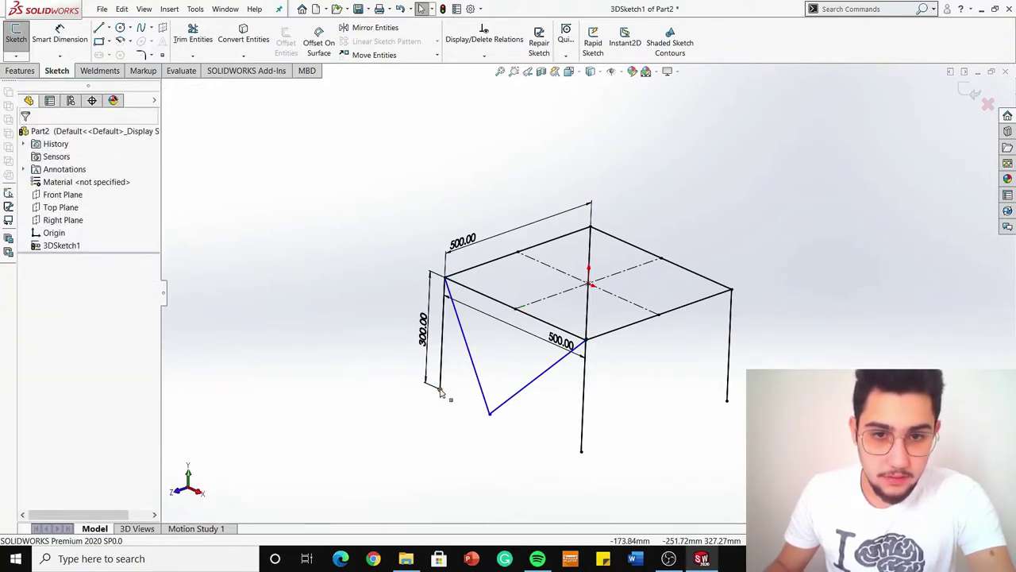
Add an Along X relation to the bottom endpoints of the two front legs and the V's apex.
{"action": "left_click", "coordinate": [439, 388]}
{"action": "left_click", "coordinate": [490, 413], "text": "ctrl"}
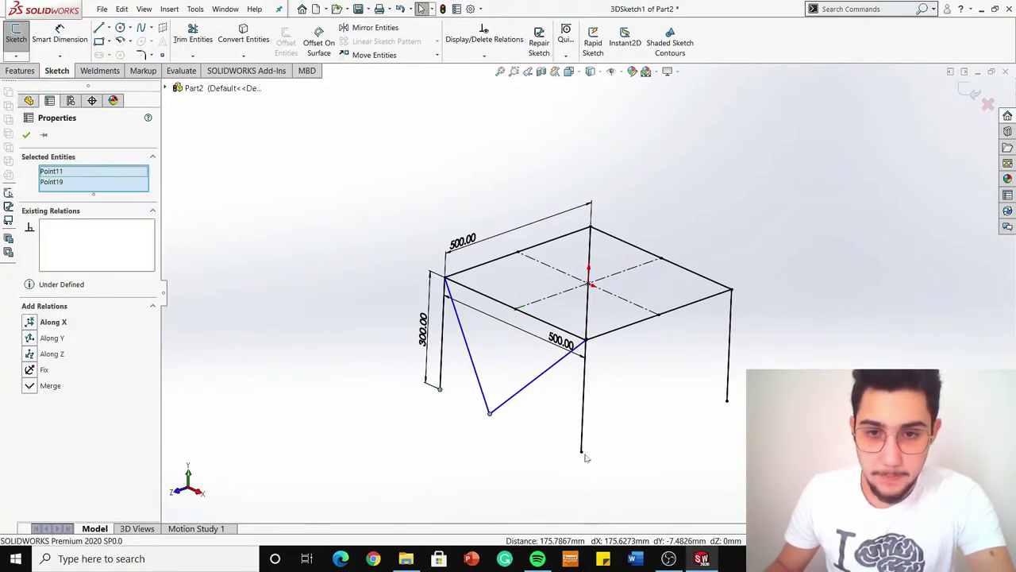
{"action": "left_click", "coordinate": [581, 452], "text": "ctrl"}
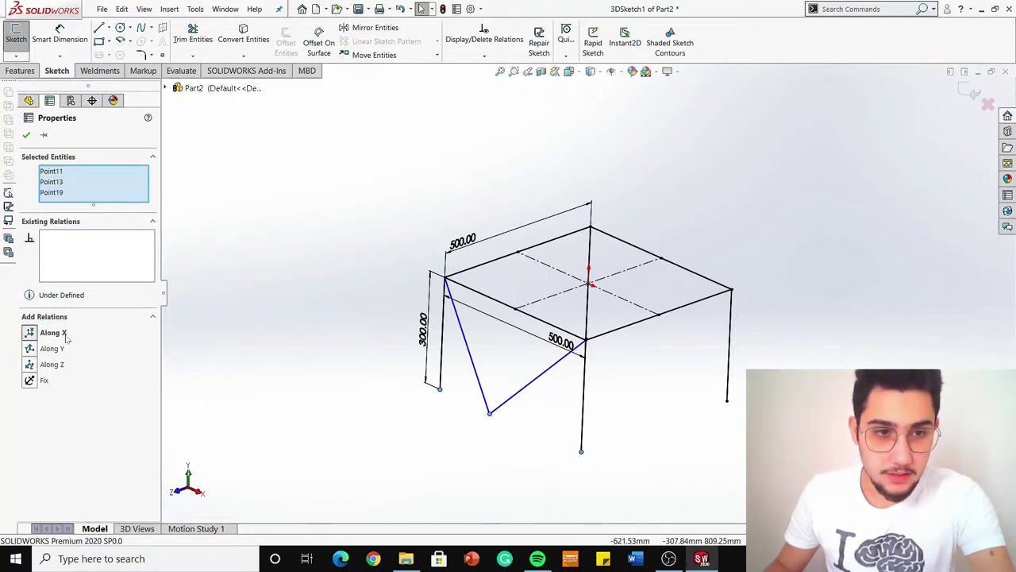
{"action": "left_click", "coordinate": [503, 446]}
Merge the V's loose upper endpoint with the rectangle's front right-hand corner.
{"action": "scroll", "coordinate": [563, 396], "scroll_direction": "down", "scroll_amount": 8}
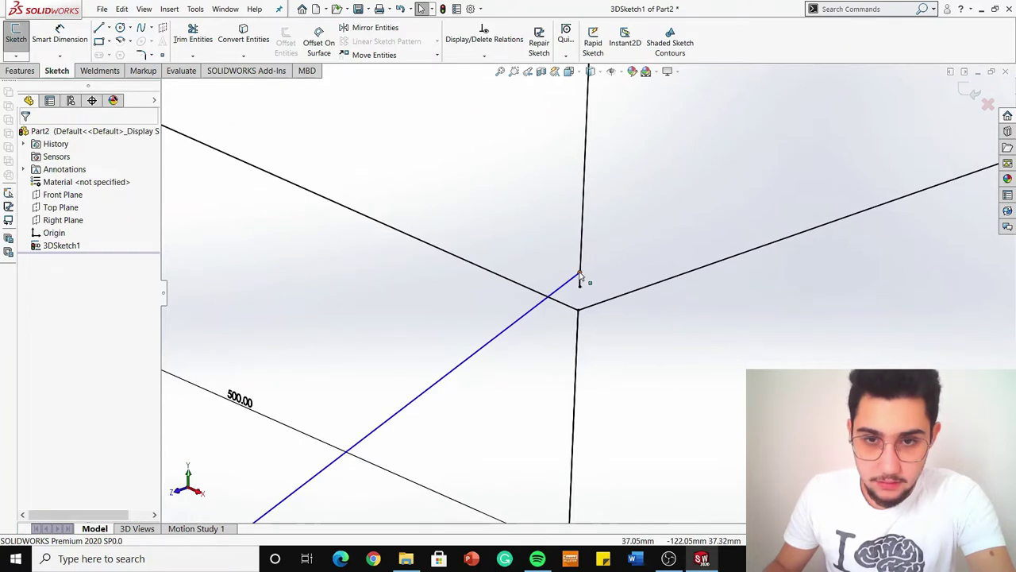
{"action": "left_click", "coordinate": [577, 311]}
{"action": "left_click", "coordinate": [580, 274], "text": "ctrl"}
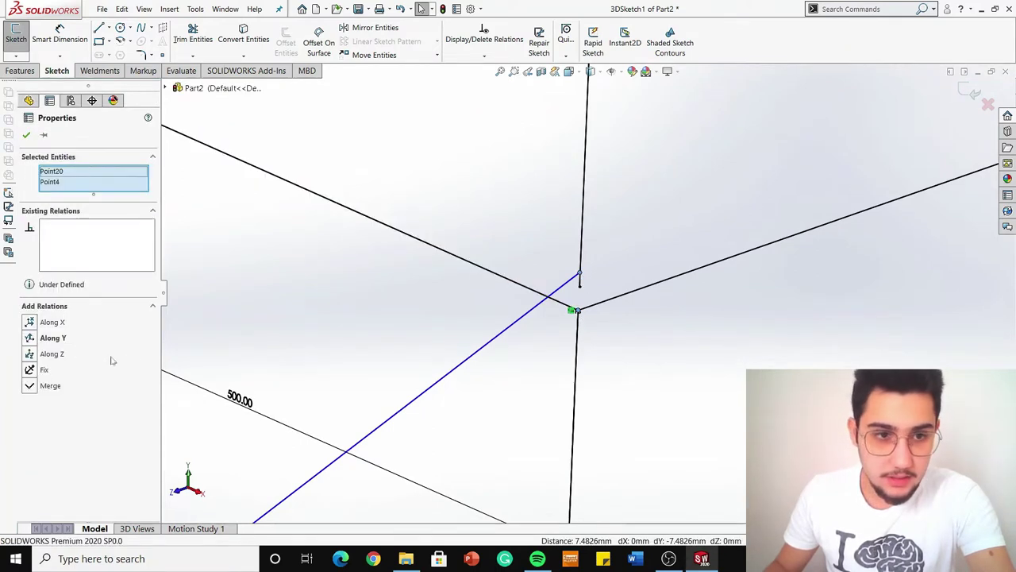
{"action": "left_click", "coordinate": [57, 387]}
{"action": "left_click", "coordinate": [417, 363]}
Add an Along Y relation between the front edge's midpoint and the V's apex.
{"action": "middle_click_drag", "start_coordinate": [418, 363], "coordinate": [489, 346]}
{"action": "scroll", "coordinate": [489, 347], "scroll_direction": "up", "scroll_amount": 5}
{"action": "scroll", "coordinate": [548, 278], "scroll_direction": "down", "scroll_amount": 10}
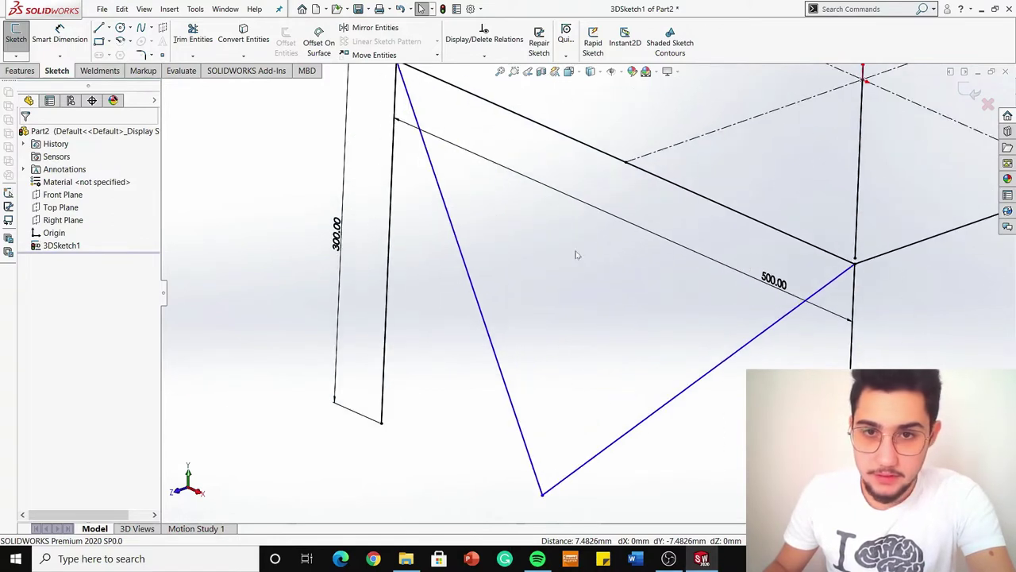
{"action": "left_click", "coordinate": [626, 164]}
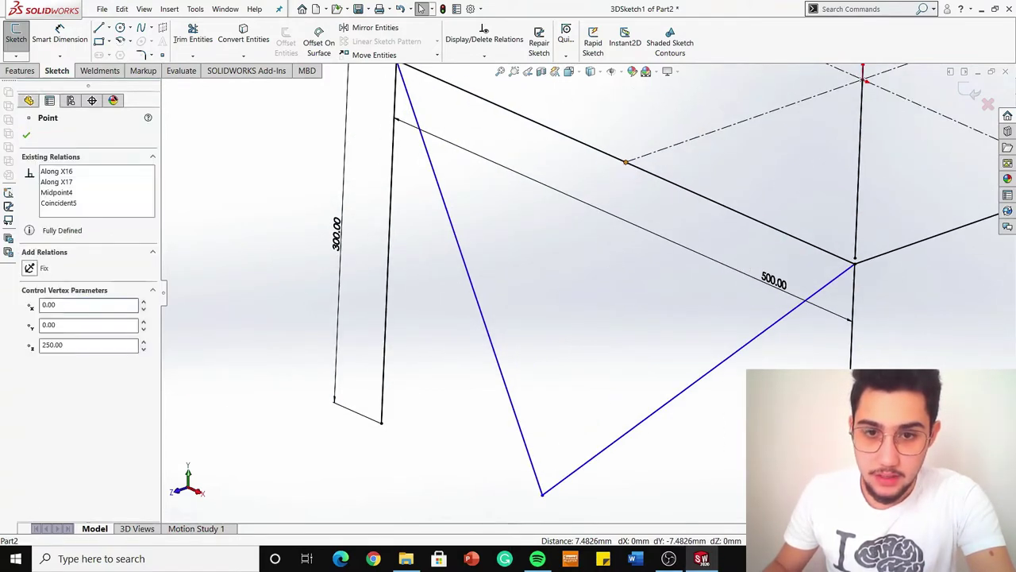
{"action": "left_click", "coordinate": [542, 494], "text": "ctrl"}
{"action": "left_click", "coordinate": [52, 342]}
{"action": "left_click", "coordinate": [494, 347]}
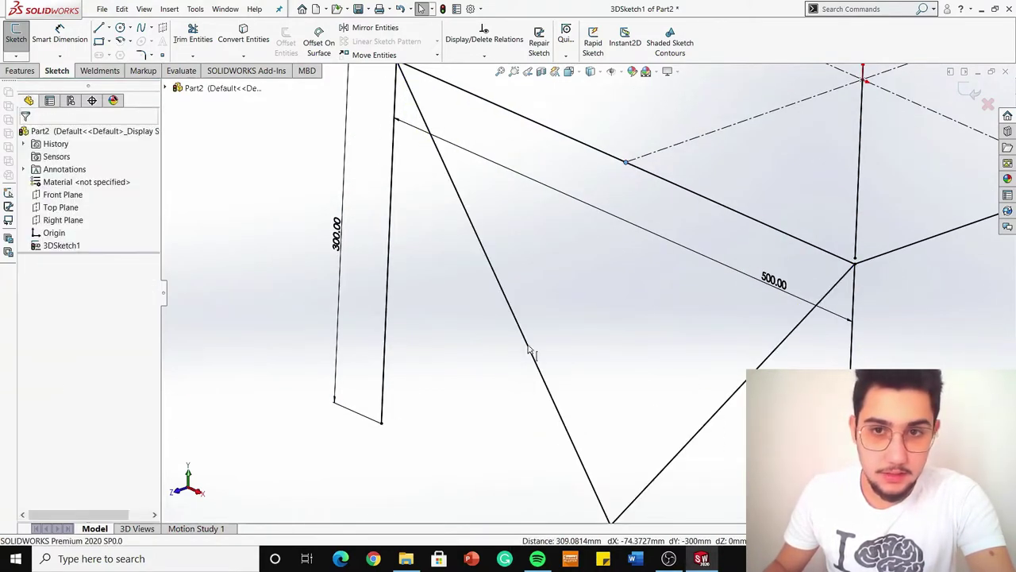
{"action": "scroll", "coordinate": [627, 341], "scroll_direction": "up", "scroll_amount": 5}
{"action": "mouse_move", "coordinate": [642, 383]}
{"action": "middle_mouse_down"}
{"action": "mouse_move", "coordinate": [538, 401]}
{"action": "mouse_move", "coordinate": [574, 401]}
{"action": "mouse_move", "coordinate": [628, 373]}
{"action": "mouse_move", "coordinate": [608, 374]}
{"action": "mouse_move", "coordinate": [604, 363]}
{"action": "middle_mouse_up"}
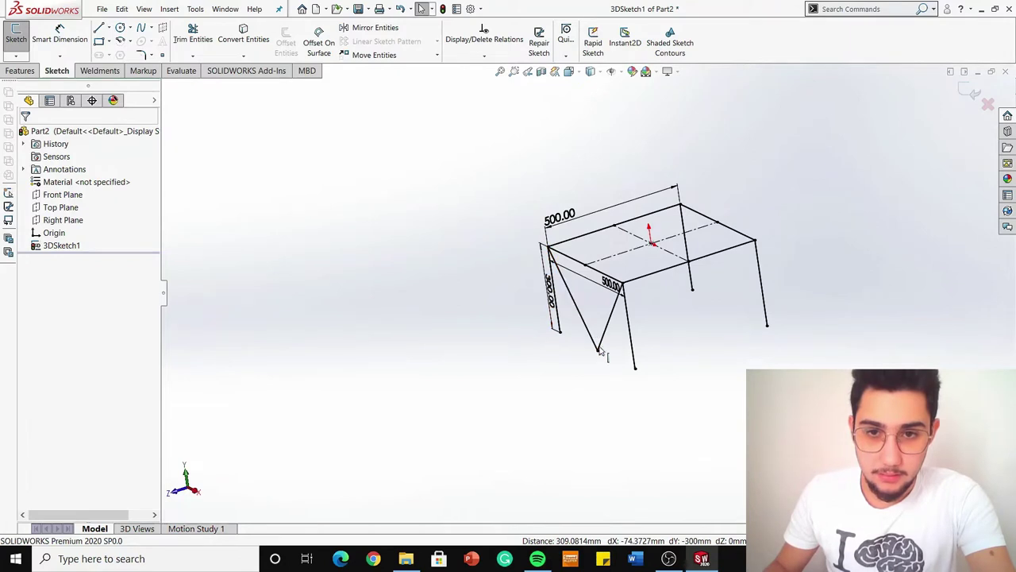
{"action": "mouse_move", "coordinate": [758, 296]}
{"action": "middle_mouse_down"}
{"action": "mouse_move", "coordinate": [699, 299]}
{"action": "mouse_move", "coordinate": [674, 379]}
{"action": "mouse_move", "coordinate": [714, 327]}
{"action": "middle_mouse_up"}
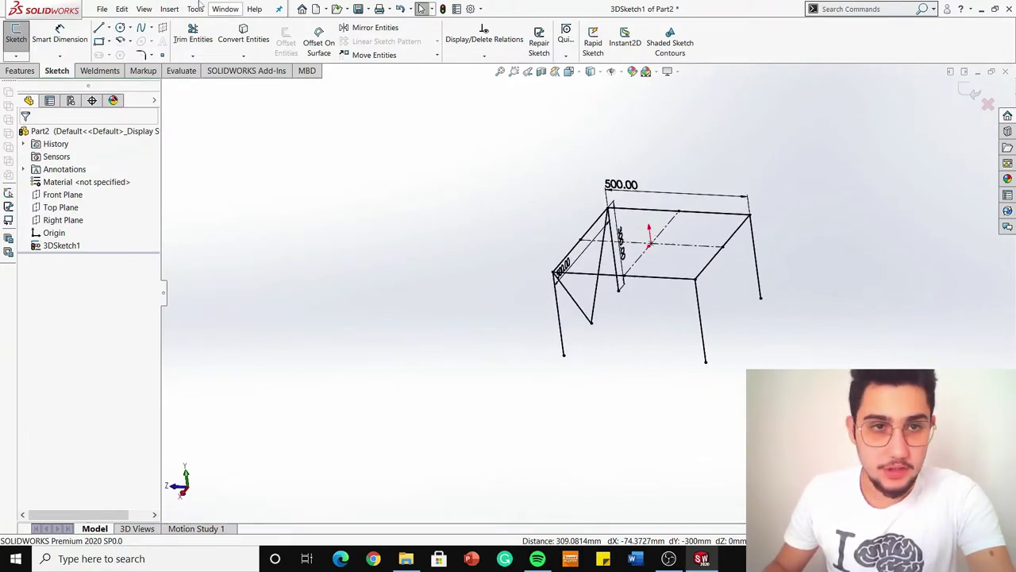
{"action": "left_click", "coordinate": [98, 29]}
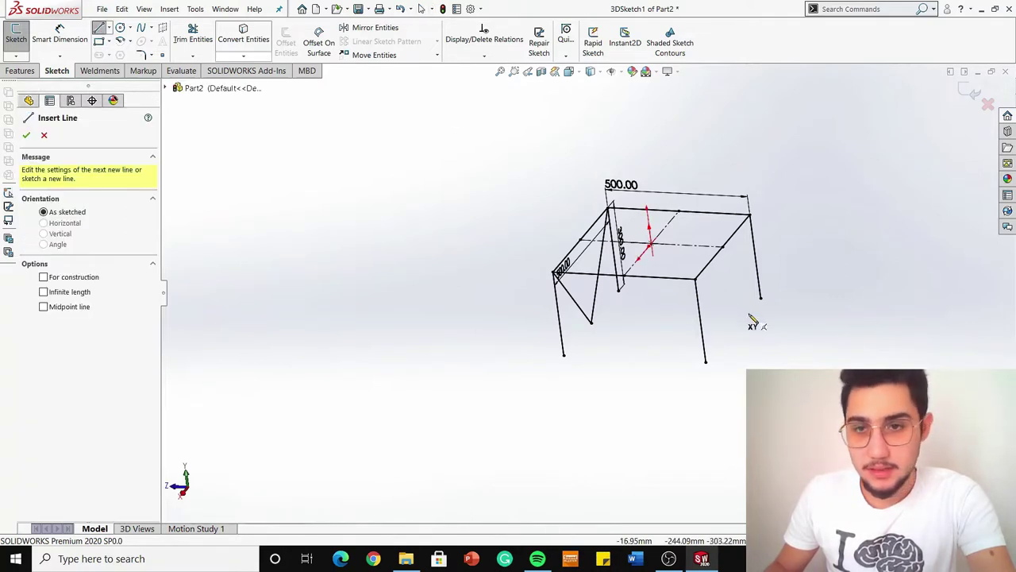
{"action": "left_click", "coordinate": [751, 216]}
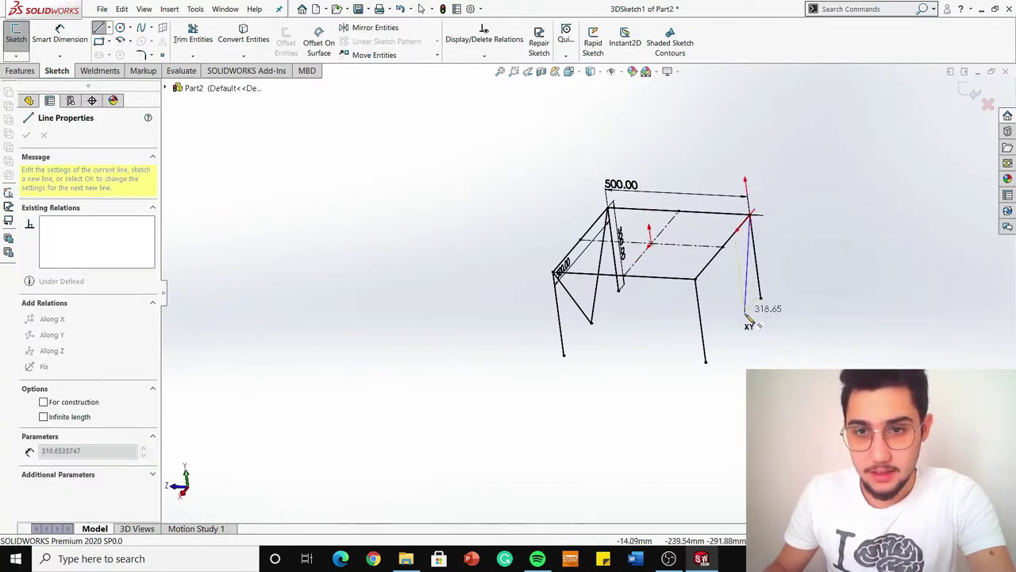
{"action": "key", "text": "Escape"}
{"action": "mouse_move", "coordinate": [749, 334]}
{"action": "middle_mouse_down"}
{"action": "mouse_move", "coordinate": [806, 294]}
{"action": "mouse_move", "coordinate": [860, 340]}
{"action": "mouse_move", "coordinate": [762, 347]}
{"action": "mouse_move", "coordinate": [773, 320]}
{"action": "mouse_move", "coordinate": [792, 318]}
{"action": "middle_mouse_up"}
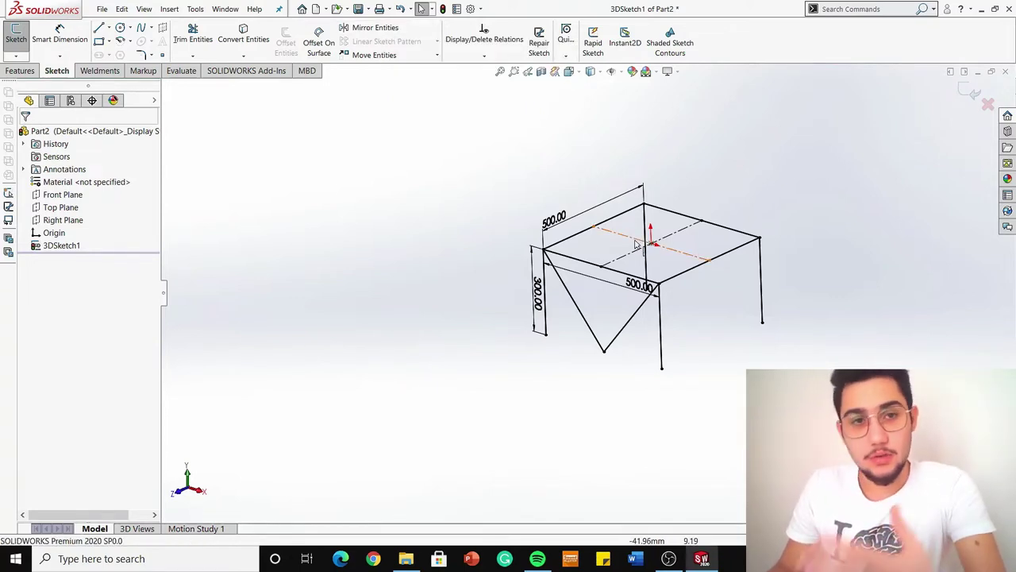
Mirror both lines of the front V about the Front Plane, keeping the originals.
{"action": "left_click", "coordinate": [387, 29]}
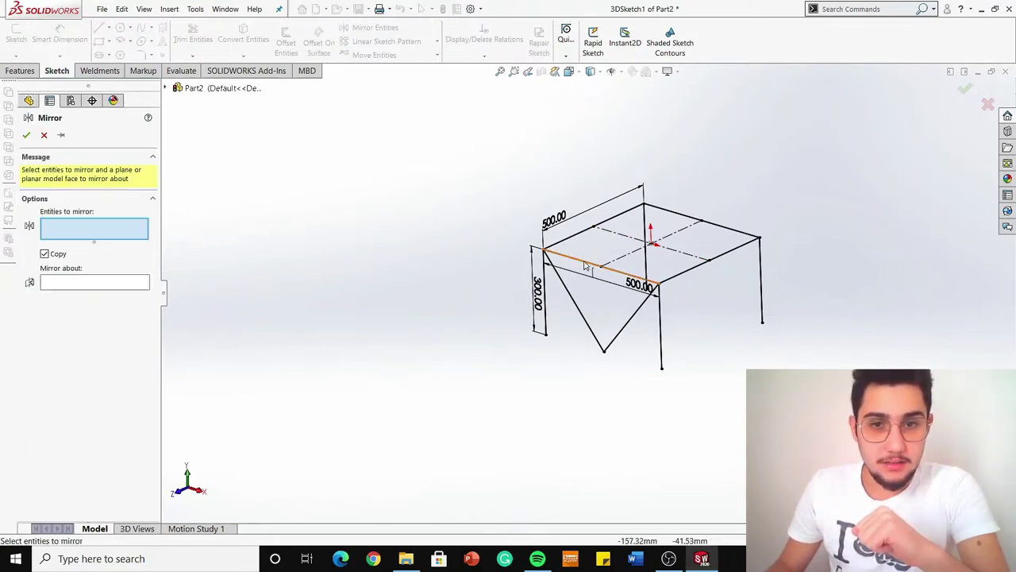
{"action": "left_click", "coordinate": [586, 315]}
{"action": "left_click", "coordinate": [627, 326]}
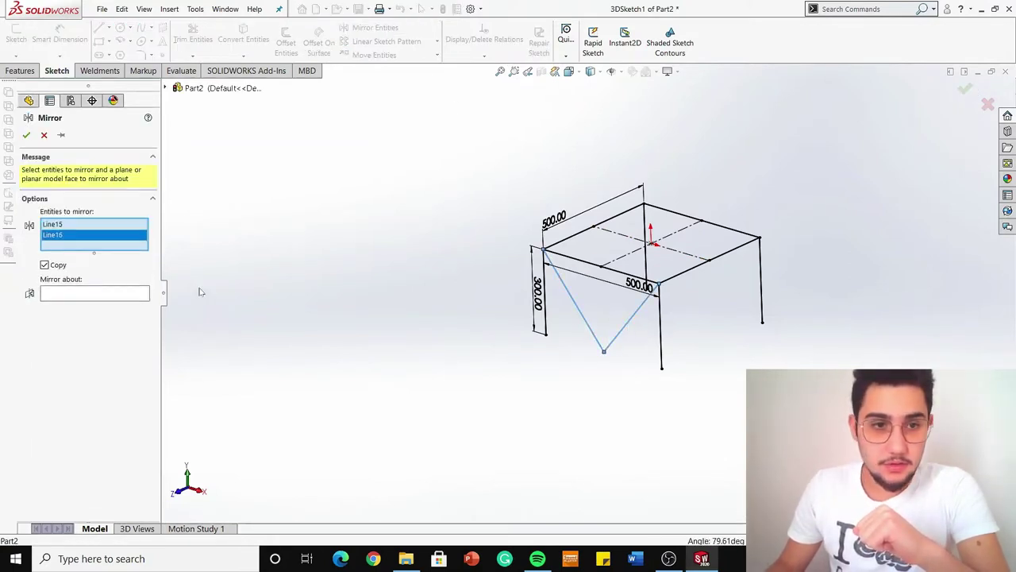
{"action": "left_click", "coordinate": [134, 298]}
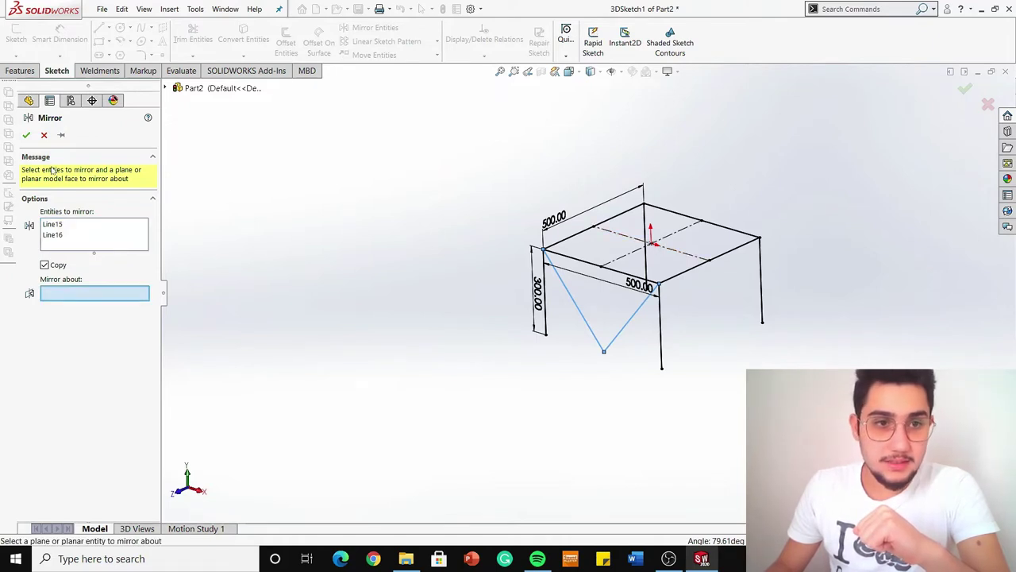
{"action": "left_click", "coordinate": [169, 88]}
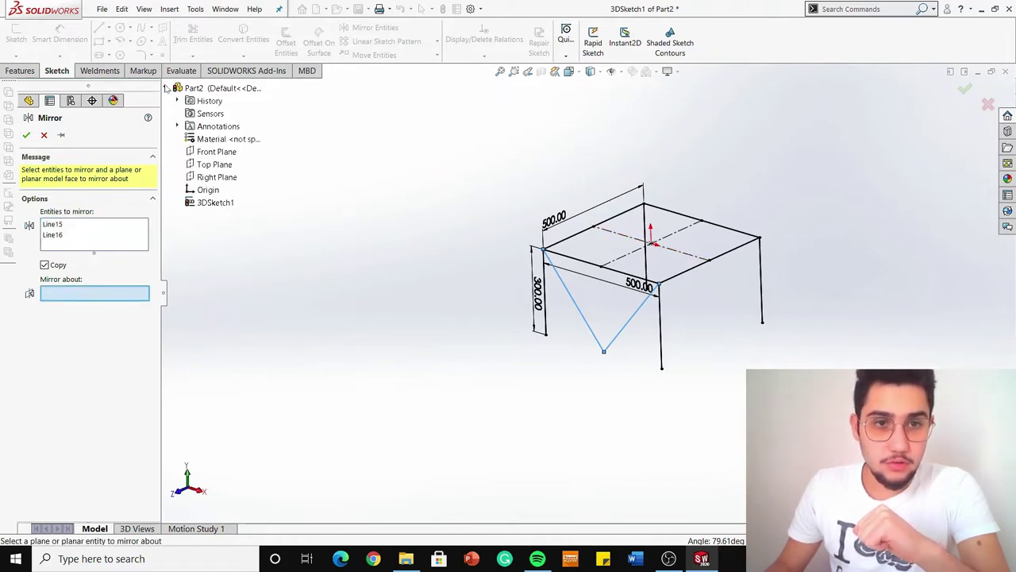
{"action": "left_click", "coordinate": [230, 153]}
{"action": "mouse_move", "coordinate": [808, 306]}
{"action": "middle_mouse_down"}
{"action": "mouse_move", "coordinate": [651, 358]}
{"action": "mouse_move", "coordinate": [685, 397]}
{"action": "mouse_move", "coordinate": [628, 346]}
{"action": "middle_mouse_up"}
{"action": "left_click", "coordinate": [27, 135]}
Sketch a diagonal line about 581 mm long across the top, from the back edge to the front edge.
{"action": "mouse_move", "coordinate": [453, 302]}
{"action": "middle_mouse_down"}
{"action": "mouse_move", "coordinate": [505, 265]}
{"action": "mouse_move", "coordinate": [631, 355]}
{"action": "mouse_move", "coordinate": [652, 341]}
{"action": "mouse_move", "coordinate": [685, 395]}
{"action": "mouse_move", "coordinate": [634, 388]}
{"action": "mouse_move", "coordinate": [697, 345]}
{"action": "mouse_move", "coordinate": [725, 384]}
{"action": "mouse_move", "coordinate": [634, 325]}
{"action": "middle_mouse_up"}
{"action": "scroll", "coordinate": [651, 308], "scroll_direction": "down", "scroll_amount": 5}
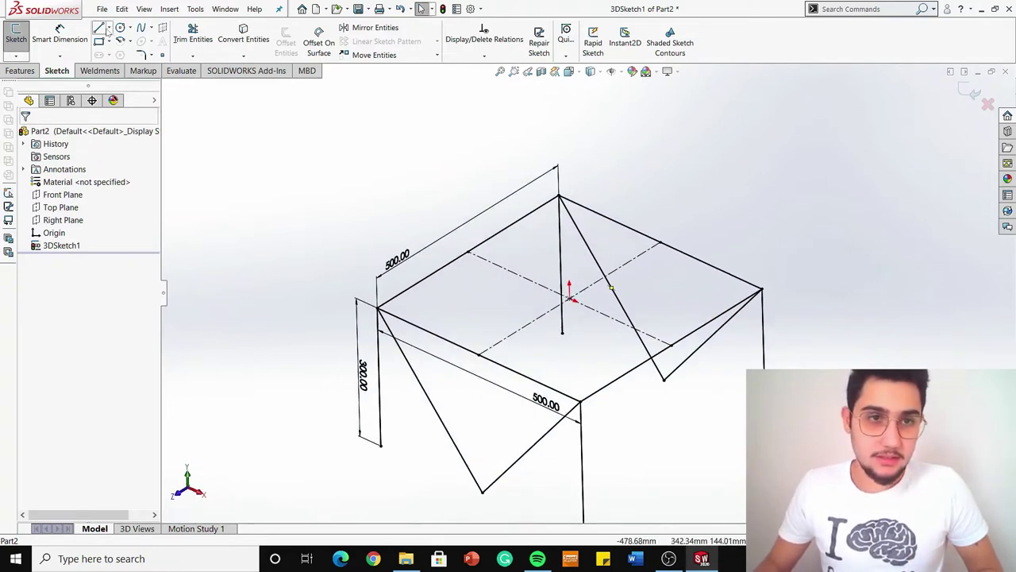
{"action": "left_click", "coordinate": [101, 28]}
{"action": "left_click", "coordinate": [600, 213]}
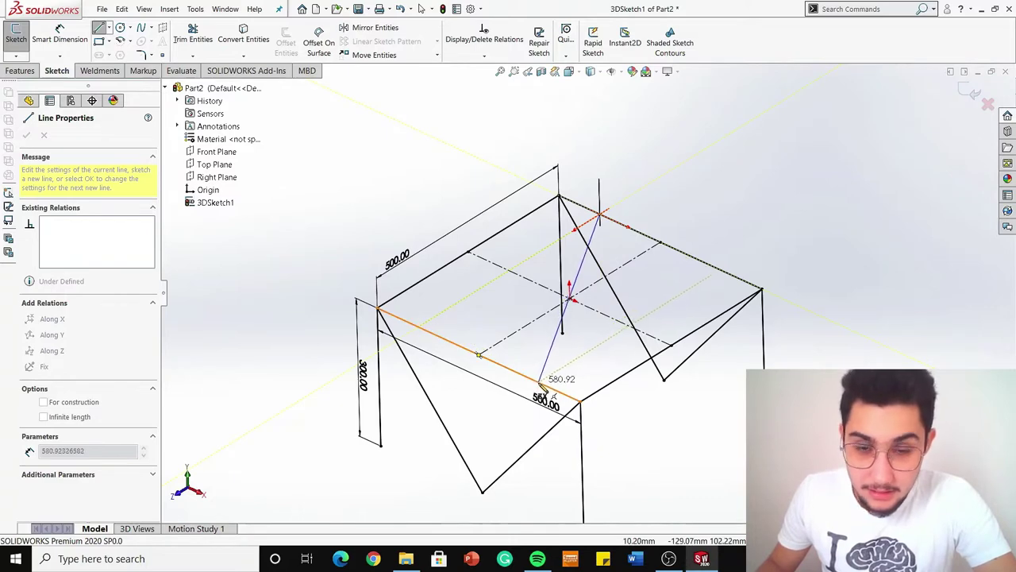
{"action": "left_click", "coordinate": [539, 384]}
{"action": "key", "text": "Escape"}
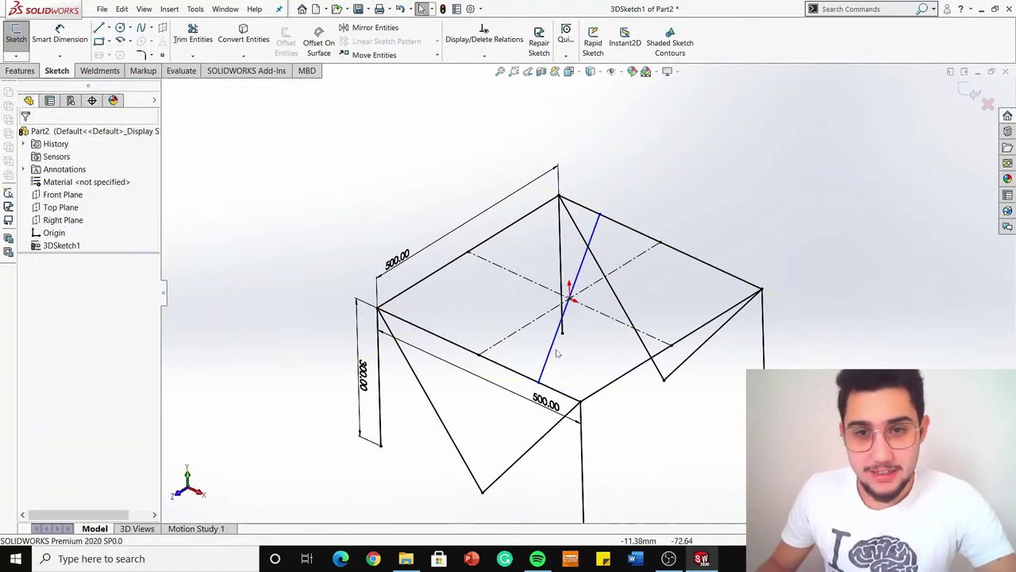
Dimension the diagonal line's back endpoint at 100 mm from the rectangle's back left-hand corner.
{"action": "mouse_move", "coordinate": [569, 296]}
{"action": "middle_mouse_down"}
{"action": "mouse_move", "coordinate": [568, 262]}
{"action": "mouse_move", "coordinate": [576, 319]}
{"action": "middle_mouse_up"}
{"action": "left_click", "coordinate": [60, 40]}
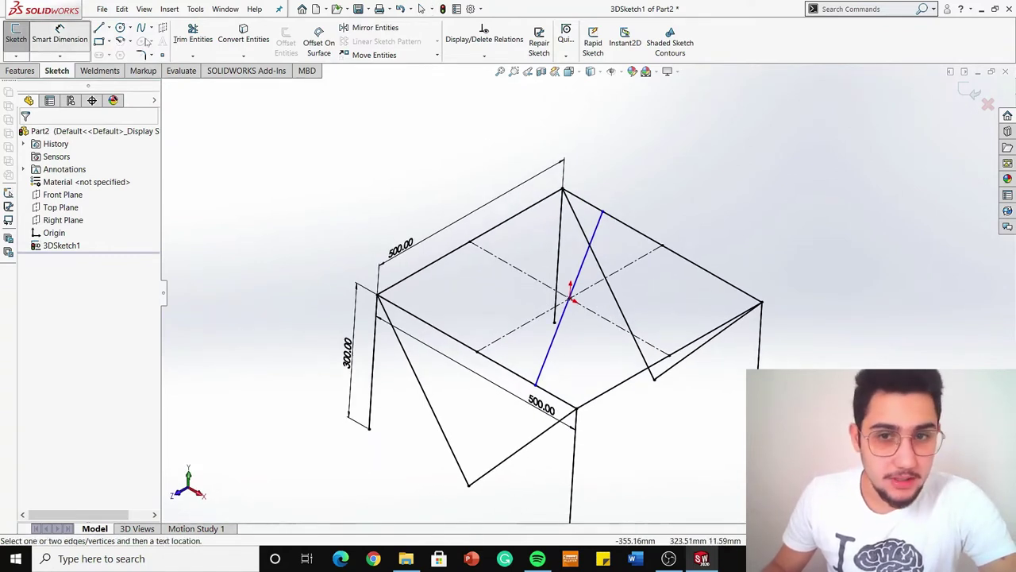
{"action": "left_click", "coordinate": [599, 211]}
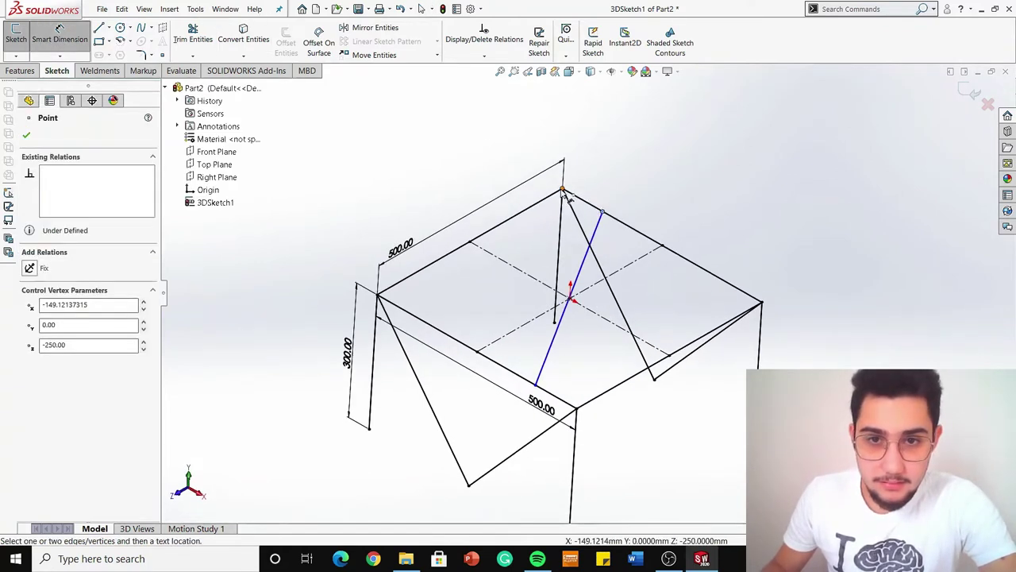
{"action": "left_click", "coordinate": [563, 190]}
{"action": "left_click", "coordinate": [607, 184]}
{"action": "type", "text": "100"}
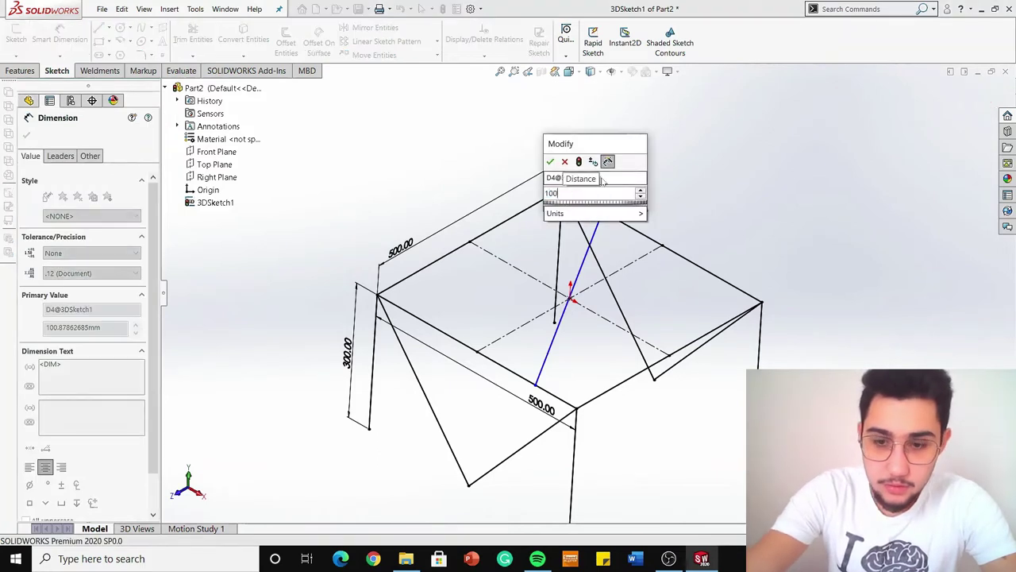
{"action": "key", "text": "Return"}
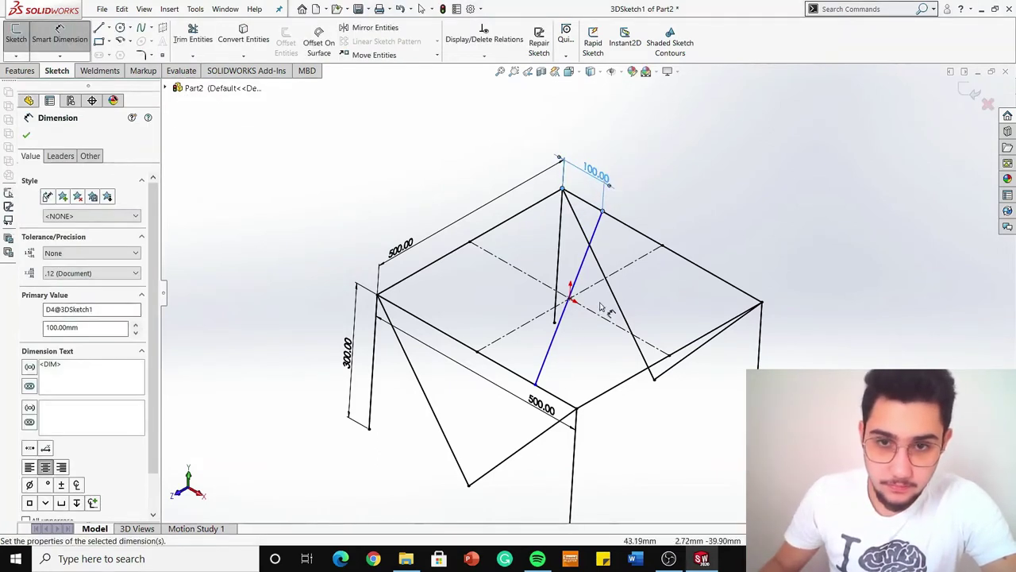
Dimension the diagonal line's front endpoint at 100 mm from the rectangle's front right-hand corner.
{"action": "left_click", "coordinate": [536, 387]}
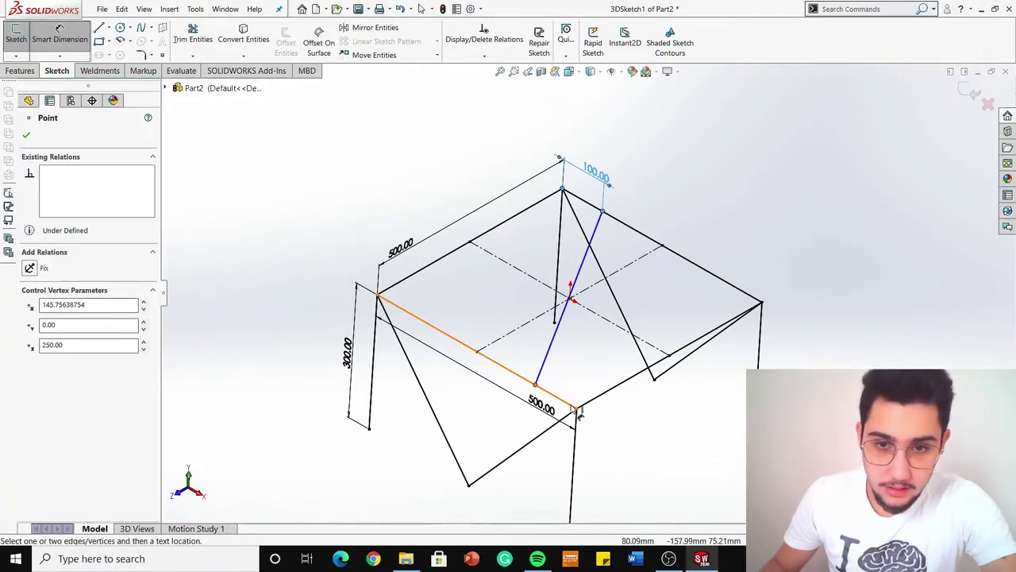
{"action": "left_click", "coordinate": [578, 409]}
{"action": "left_click", "coordinate": [583, 385]}
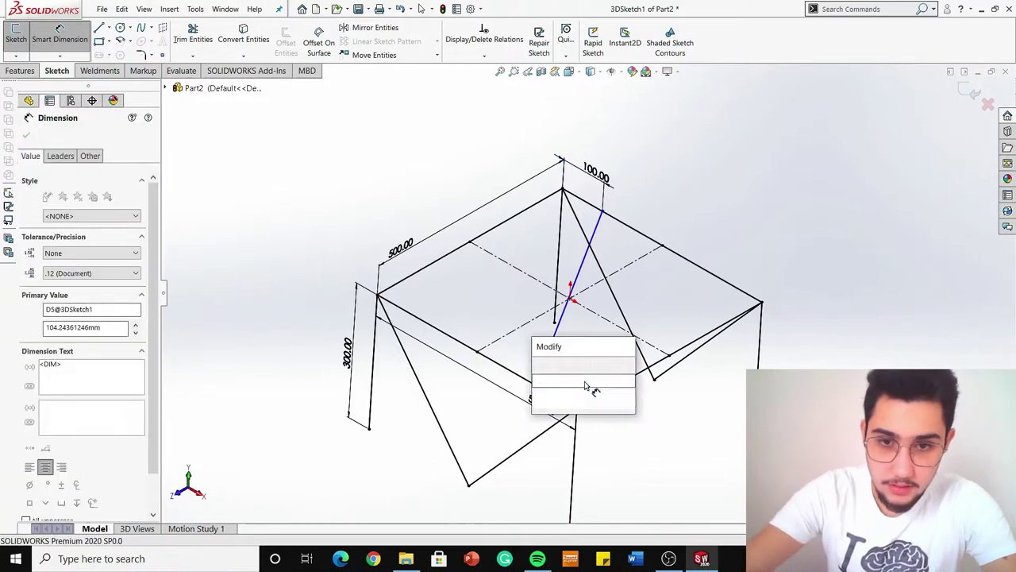
{"action": "type", "text": "100"}
{"action": "key", "text": "Return"}
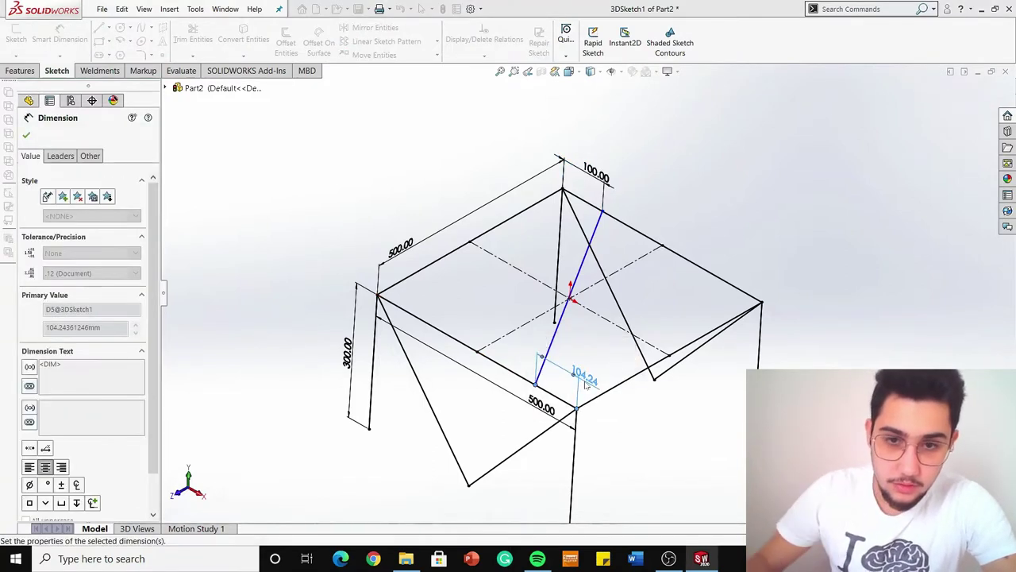
Make the diagonal line's front endpoint coincident with the rectangle's front edge.
{"action": "key", "text": "Escape"}
{"action": "left_click", "coordinate": [533, 386]}
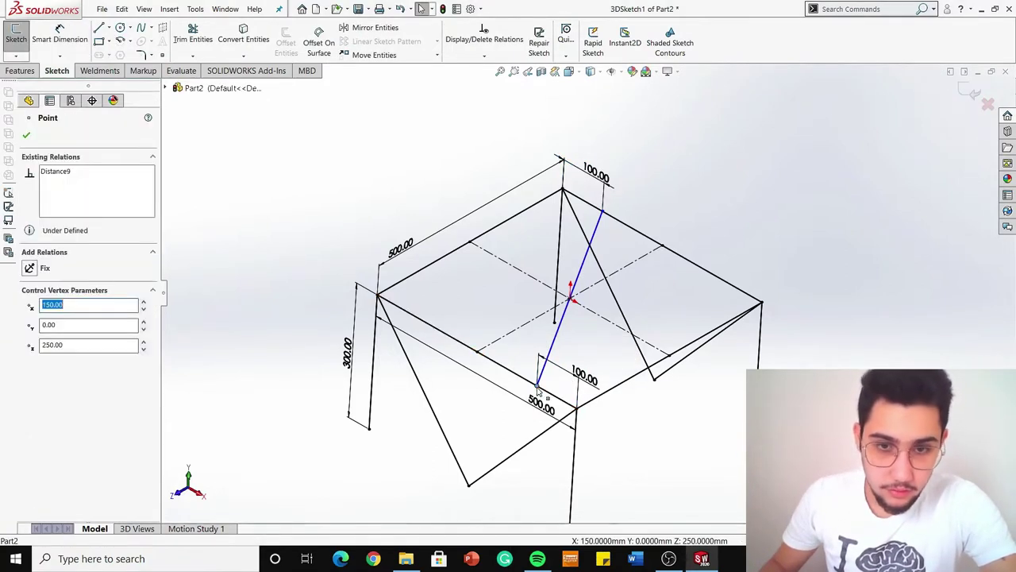
{"action": "left_click", "coordinate": [530, 386], "text": "ctrl"}
{"action": "left_click", "coordinate": [65, 340]}
{"action": "left_click", "coordinate": [673, 244]}
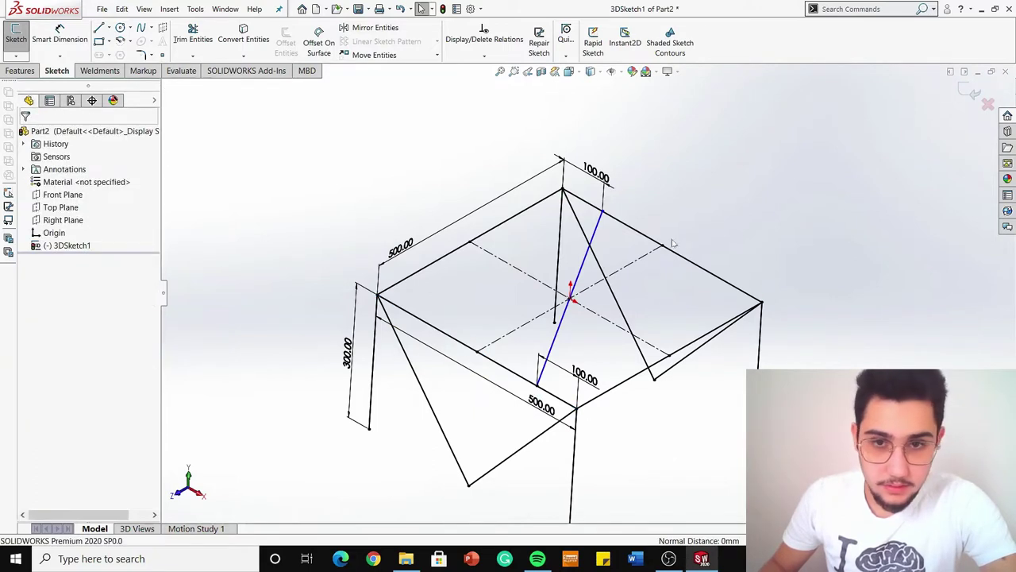
Make the diagonal line's back endpoint coincident with the rectangle's back edge.
{"action": "left_click", "coordinate": [602, 213]}
{"action": "left_click", "coordinate": [616, 220], "text": "ctrl"}
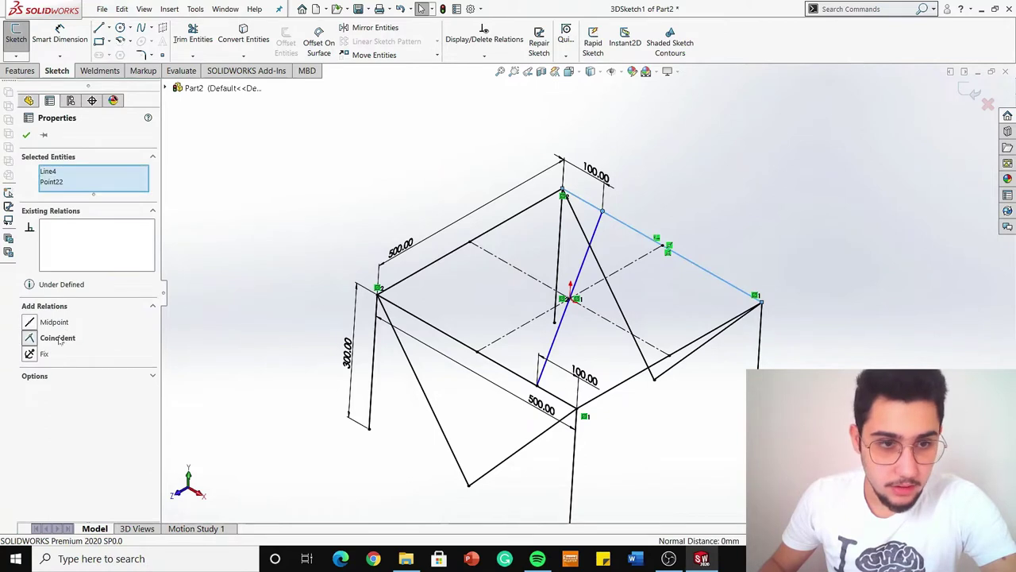
{"action": "left_click", "coordinate": [59, 340]}
{"action": "left_click", "coordinate": [722, 245]}
{"action": "scroll", "coordinate": [739, 238], "scroll_direction": "up", "scroll_amount": 5}
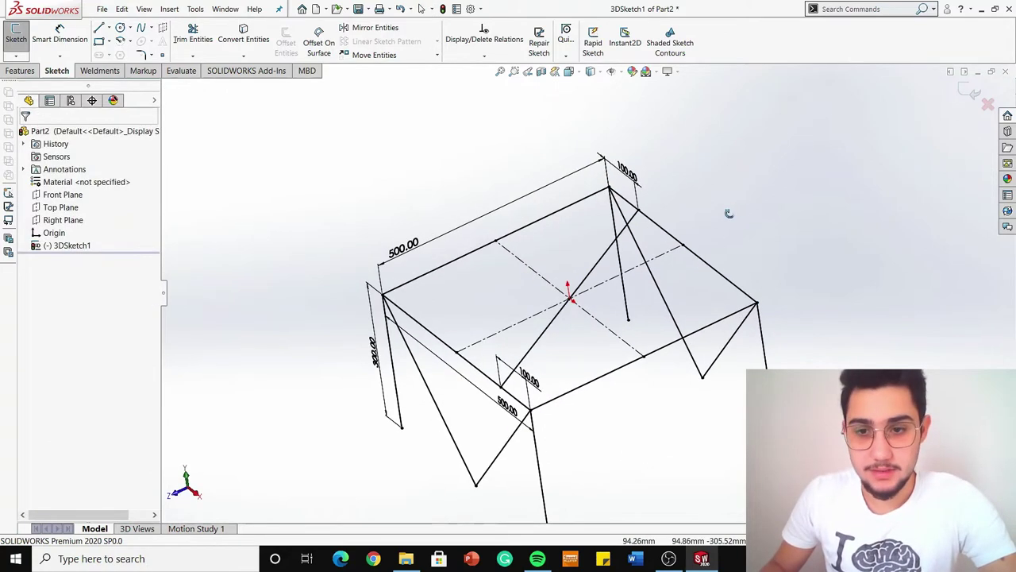
{"action": "key", "text": "ctrl+z"}
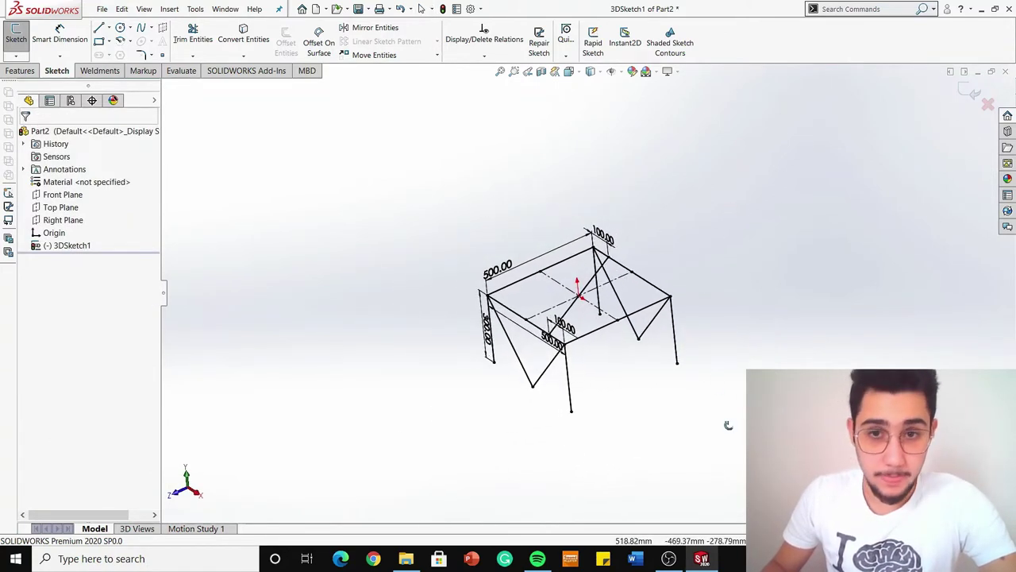
Exit the finished 3D sketch and start a weldment Structural Member.
{"action": "left_click", "coordinate": [16, 56]}
{"action": "left_click", "coordinate": [24, 70]}
{"action": "scroll", "coordinate": [614, 377], "scroll_direction": "down", "scroll_amount": 3}
{"action": "middle_click_drag", "start_coordinate": [613, 377], "coordinate": [622, 350]}
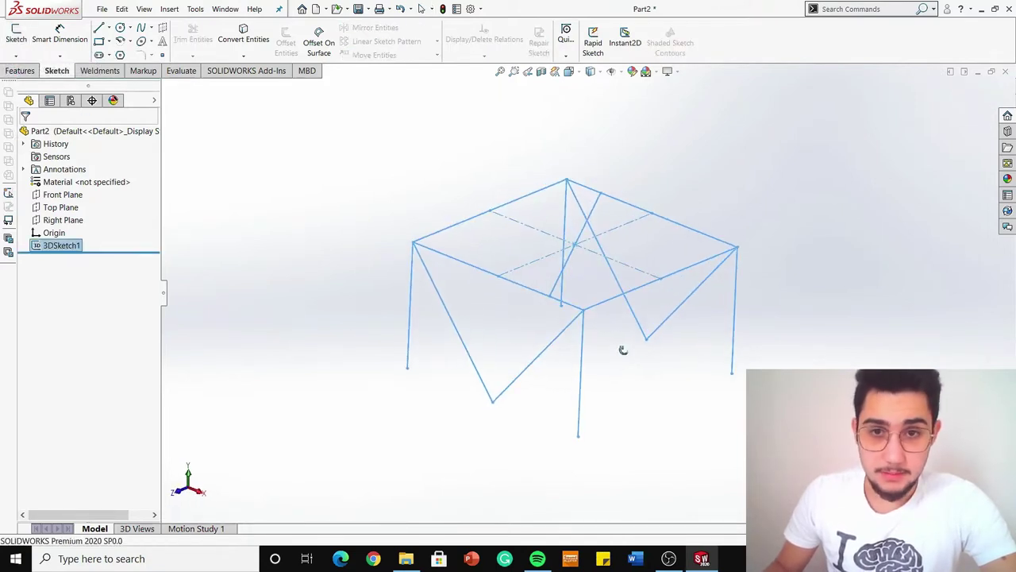
{"action": "left_click", "coordinate": [95, 71]}
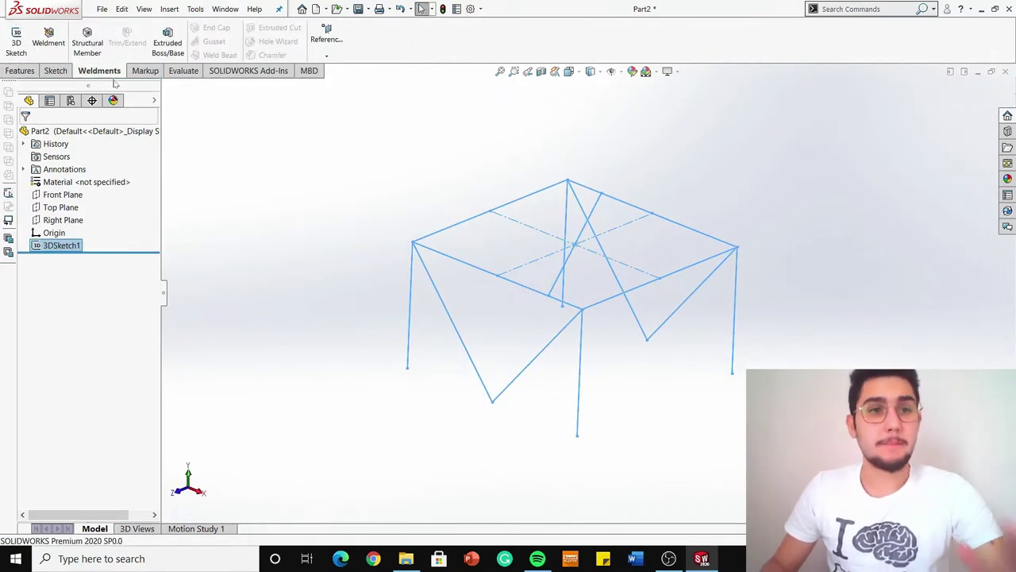
{"action": "left_click", "coordinate": [92, 49]}
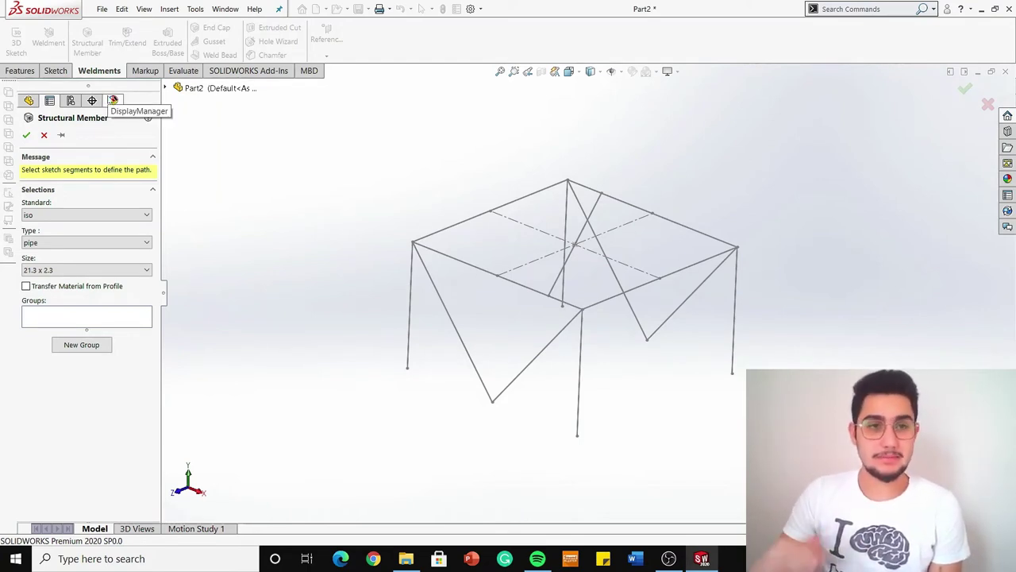
Examine the tubular frame in the desktop photo chassis 2.jpg, close it and switch back to SOLIDWORKS.
{"action": "left_click", "coordinate": [980, 12]}
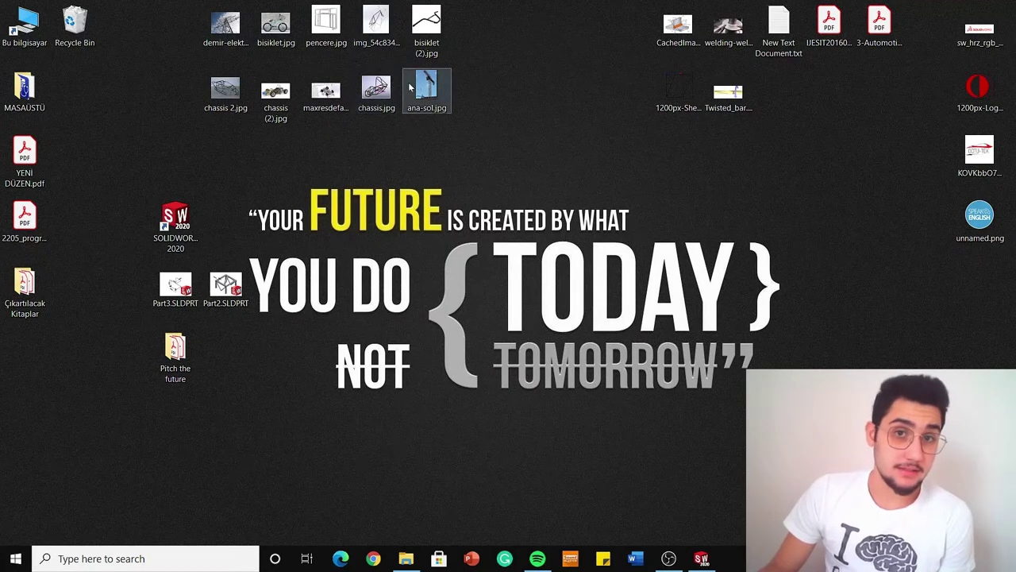
{"action": "double_click", "coordinate": [231, 89]}
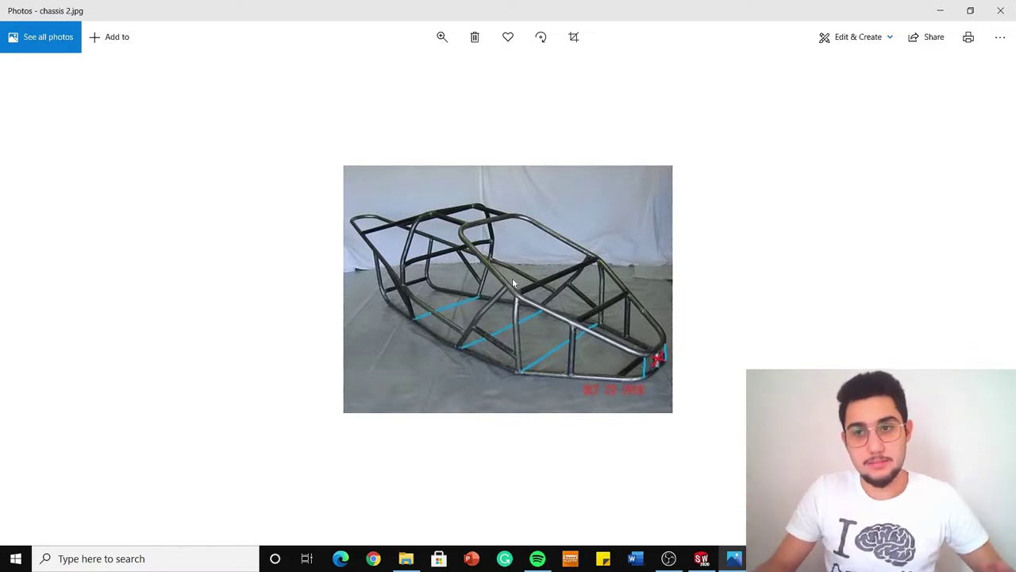
{"action": "left_click", "coordinate": [999, 11]}
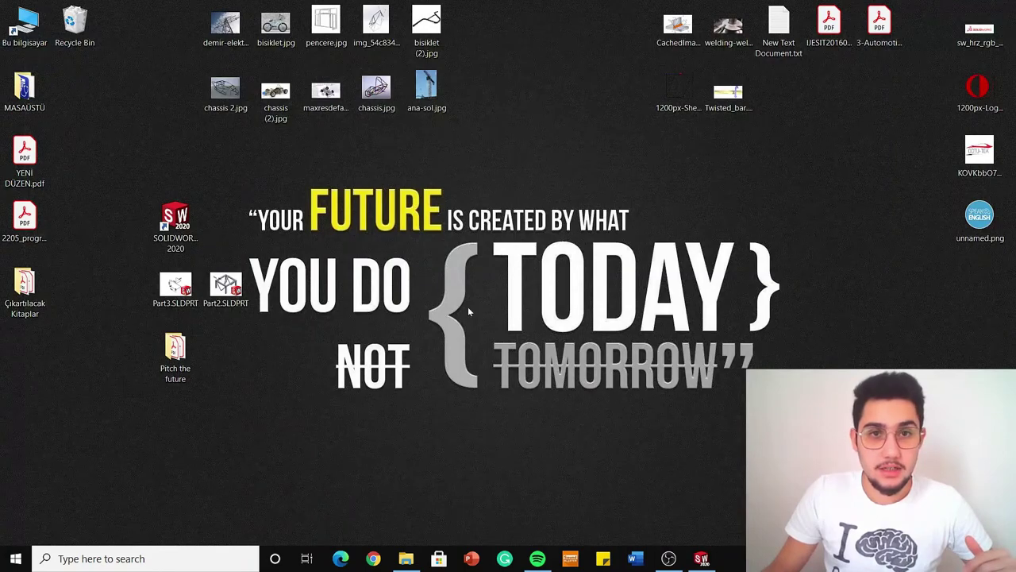
{"action": "left_click", "coordinate": [701, 558]}
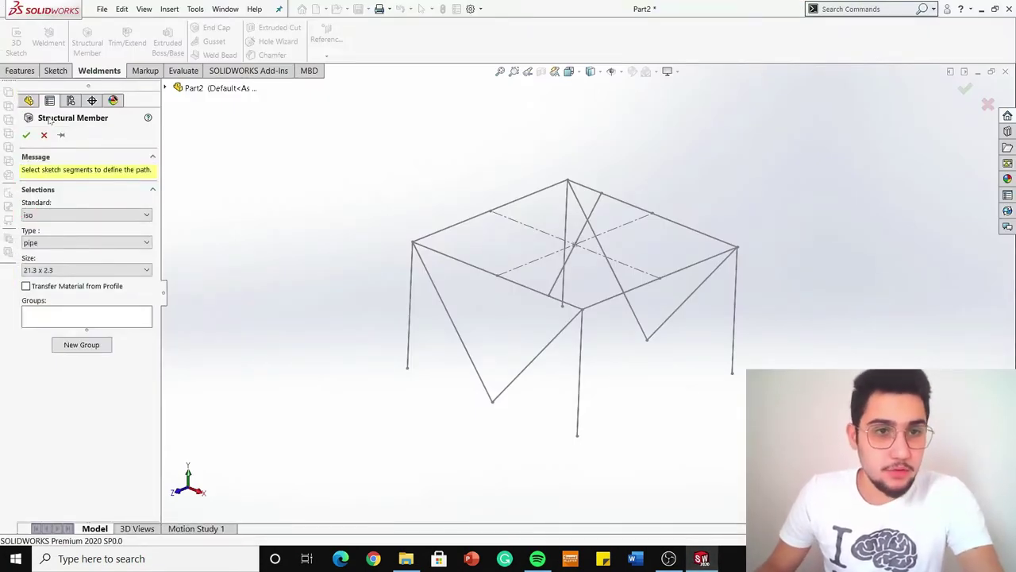
Set the structural member profile to type pipe with size 21.3 x 2.3.
{"action": "left_click", "coordinate": [88, 247]}
{"action": "left_click", "coordinate": [88, 250]}
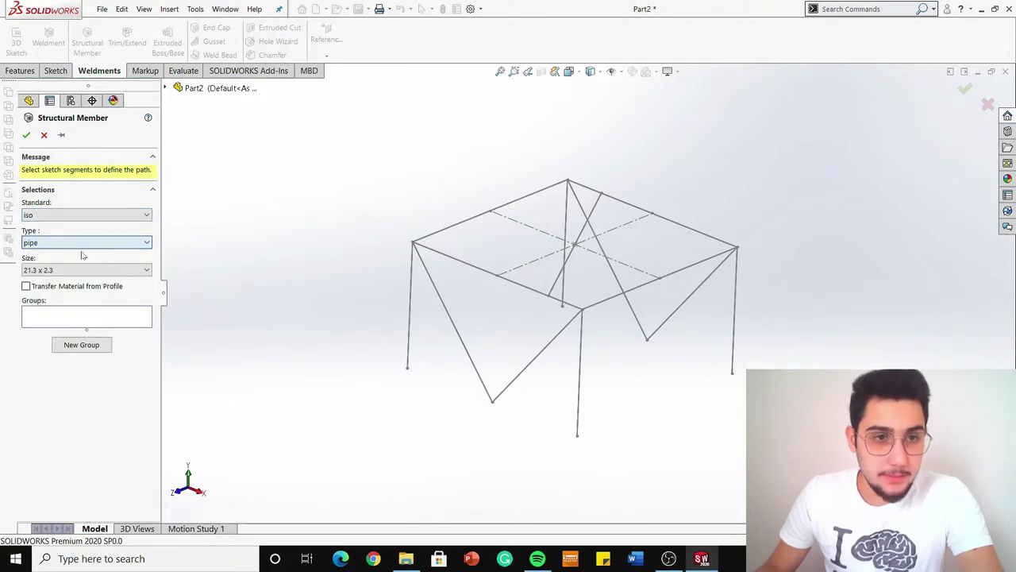
{"action": "left_click", "coordinate": [69, 272]}
{"action": "left_click", "coordinate": [68, 282]}
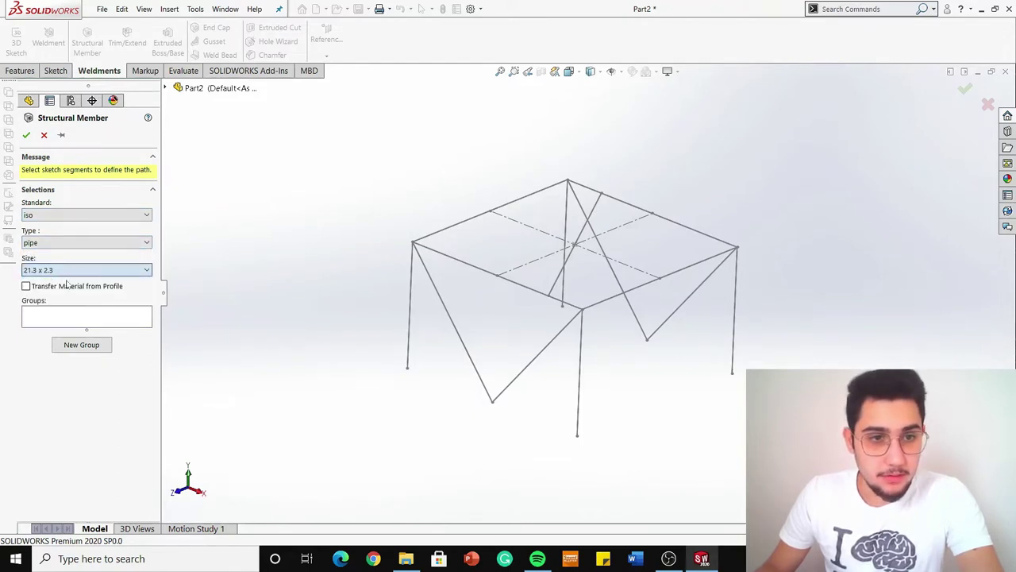
{"action": "left_click", "coordinate": [115, 323]}
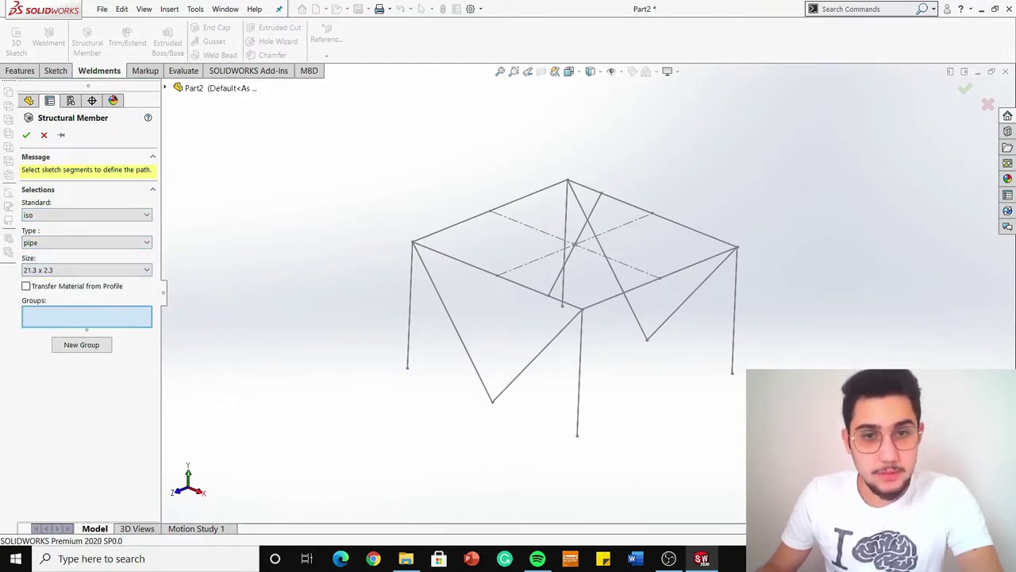
Add all four edges of the top square to the structural member's first group.
{"action": "left_click", "coordinate": [469, 272]}
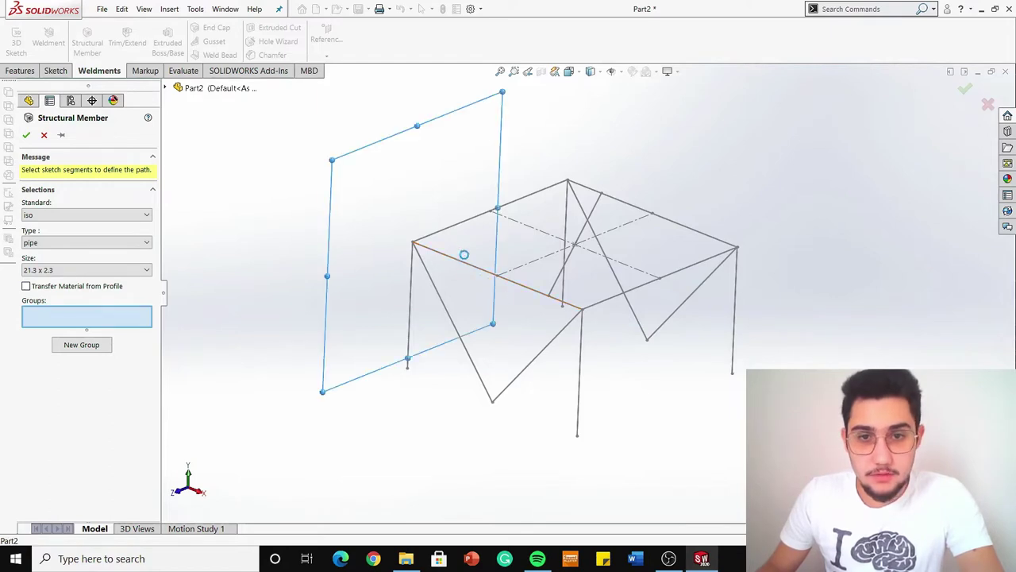
{"action": "left_click", "coordinate": [460, 229]}
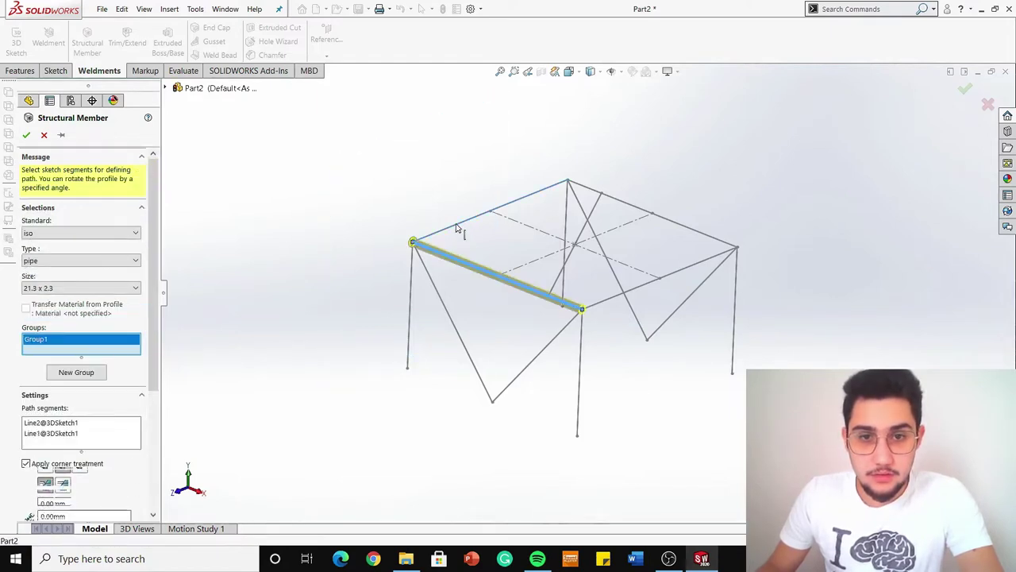
{"action": "left_click", "coordinate": [688, 228]}
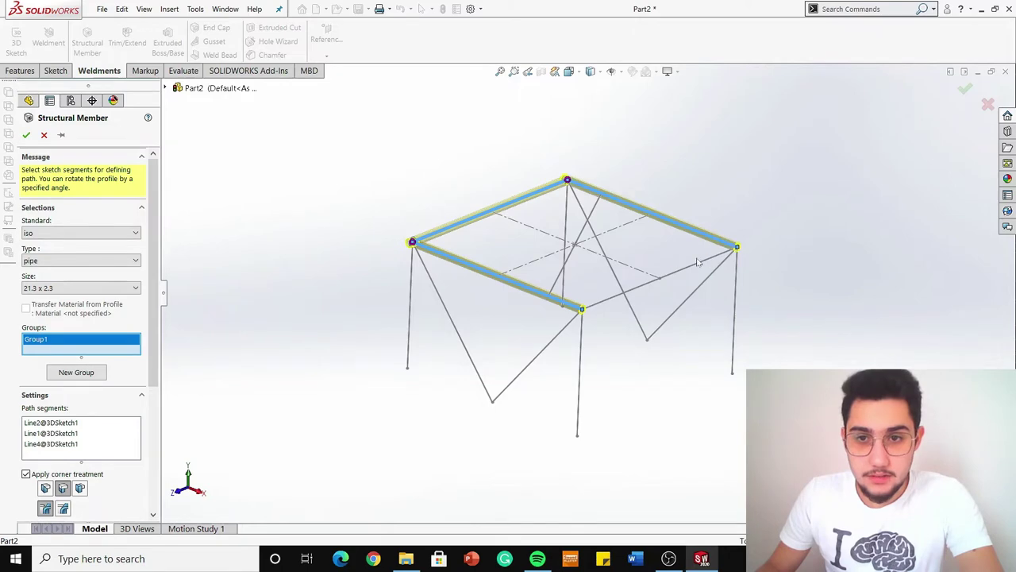
{"action": "left_click", "coordinate": [692, 265]}
{"action": "scroll", "coordinate": [576, 308], "scroll_direction": "down", "scroll_amount": 5}
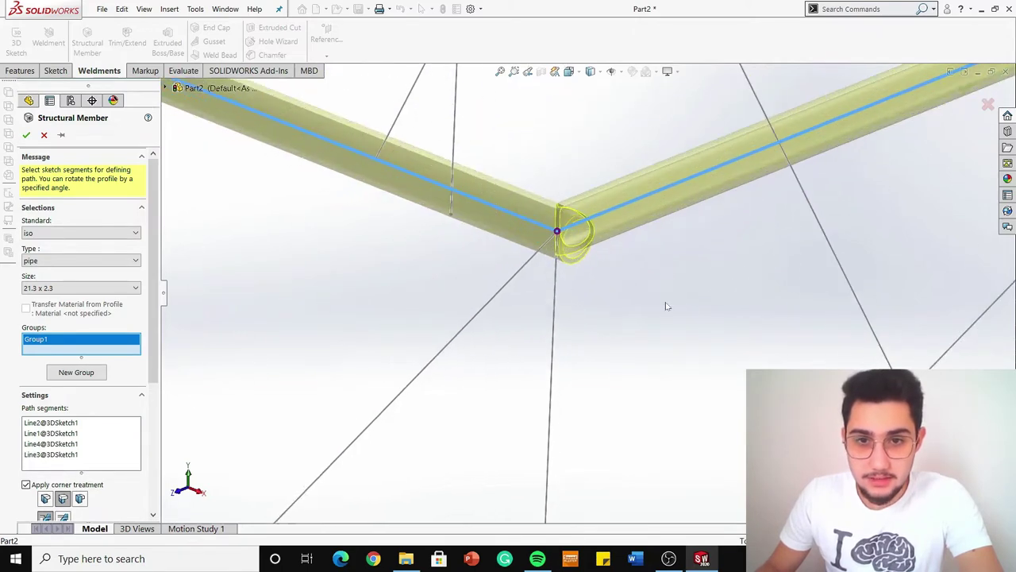
Change the corner treatment of the top square's pipe group to End Miter.
{"action": "scroll", "coordinate": [667, 307], "scroll_direction": "up", "scroll_amount": 5}
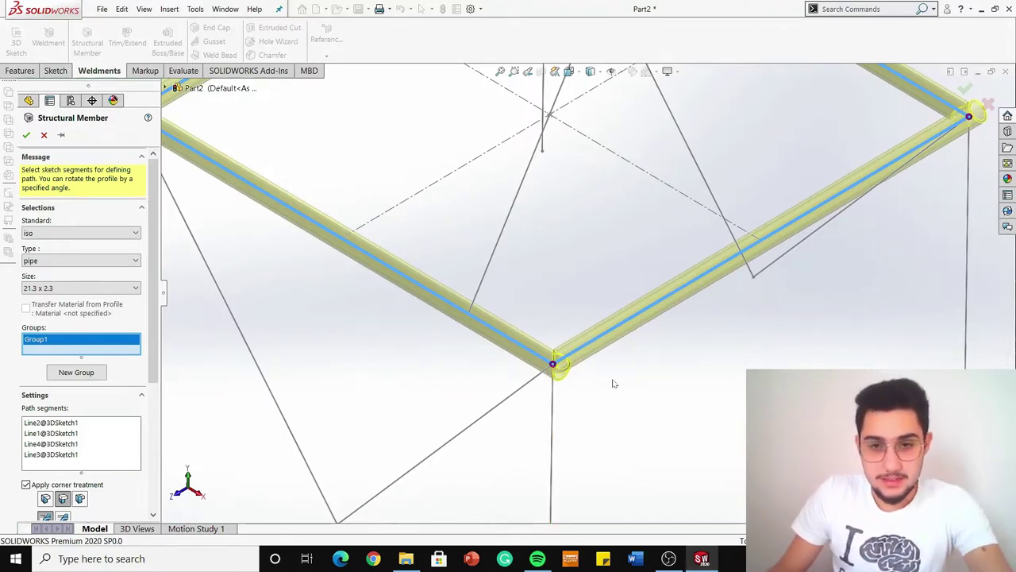
{"action": "scroll", "coordinate": [612, 369], "scroll_direction": "up", "scroll_amount": 4}
{"action": "scroll", "coordinate": [873, 171], "scroll_direction": "up", "scroll_amount": 2}
{"action": "scroll", "coordinate": [937, 170], "scroll_direction": "up", "scroll_amount": 1}
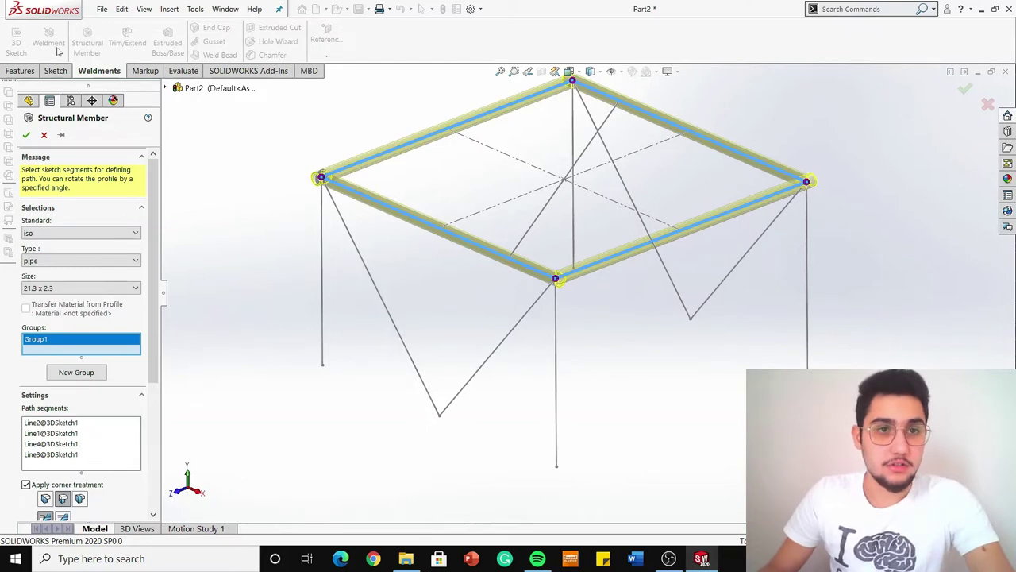
{"action": "scroll", "coordinate": [533, 275], "scroll_direction": "down", "scroll_amount": 5}
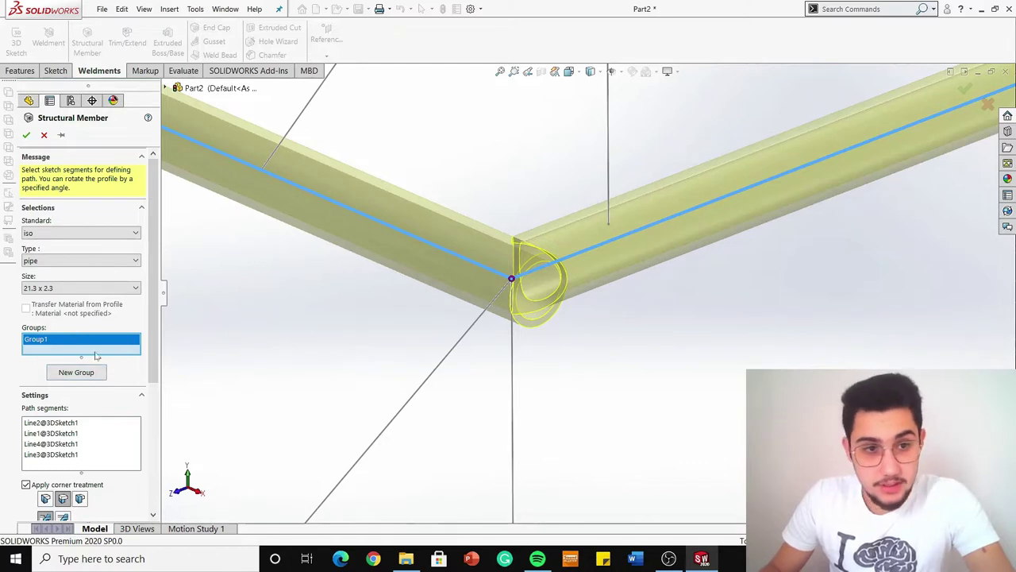
{"action": "scroll", "coordinate": [122, 474], "scroll_direction": "down", "scroll_amount": 3}
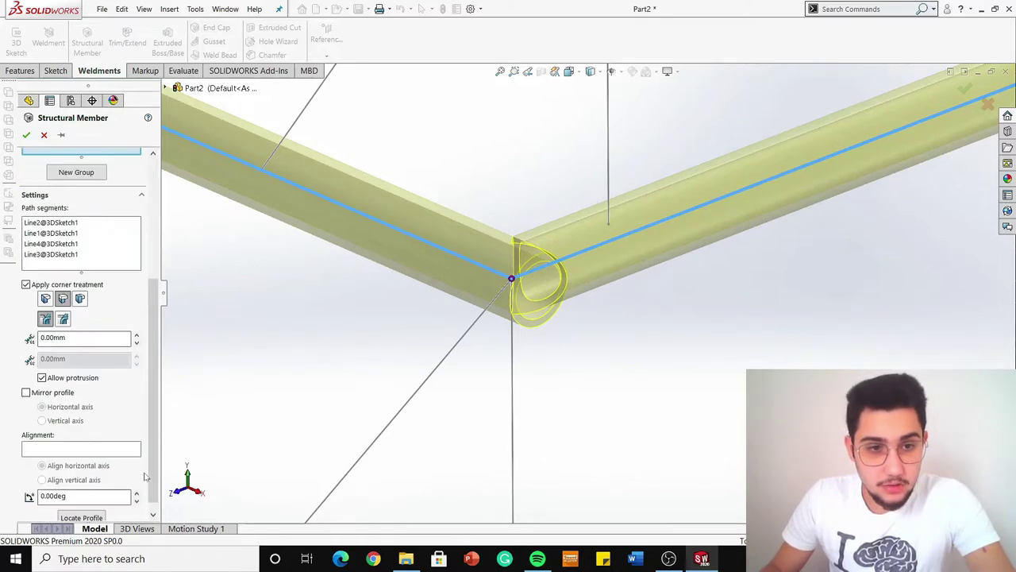
{"action": "left_click", "coordinate": [47, 299]}
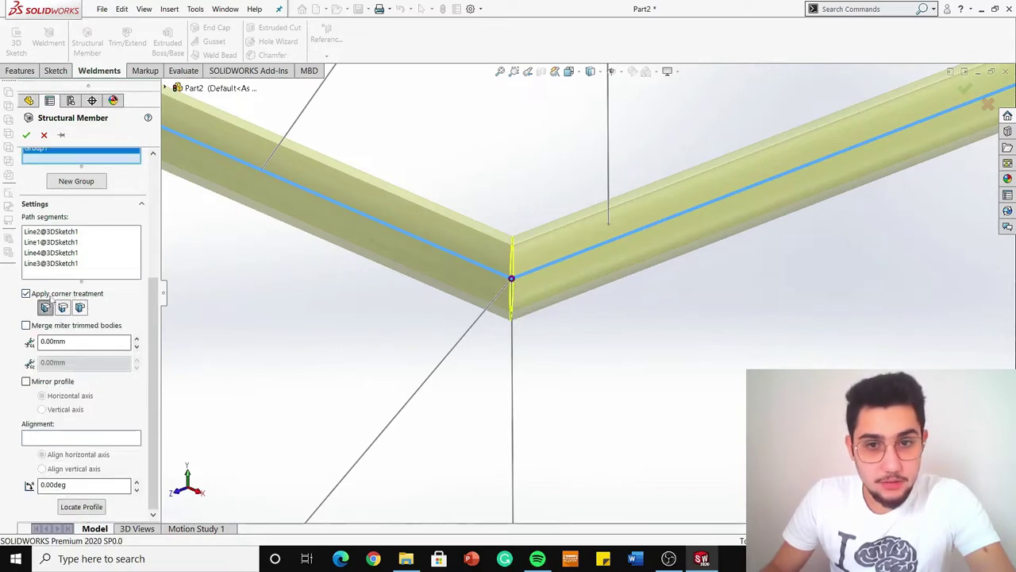